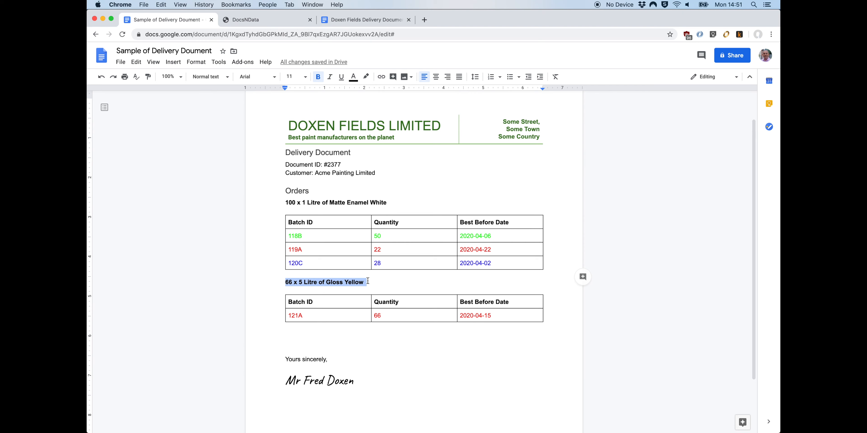
# - Examine the batch IDs in the order tables of the sample delivery document
pyautogui.click(288, 236)
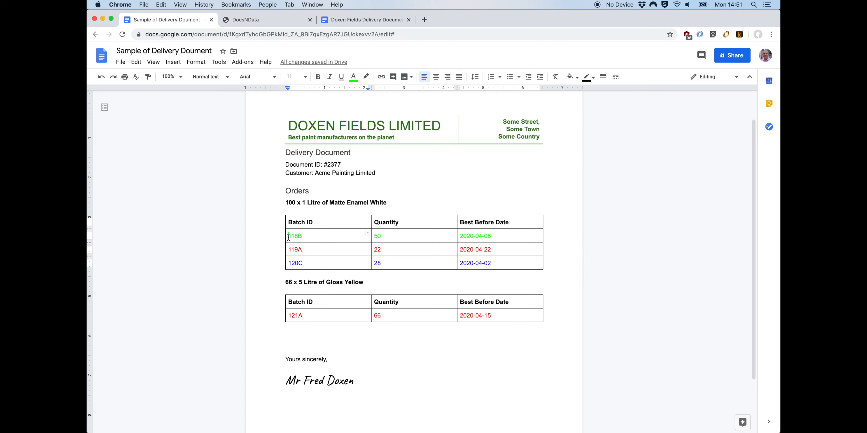
pyautogui.hotkey('shift', 'Right')
pyautogui.hotkey('shift', 'Right')
pyautogui.hotkey('shift', 'Right')
pyautogui.hotkey('shift', 'Right')
pyautogui.hotkey('shift', 'Down')
pyautogui.hotkey('shift', 'Down')
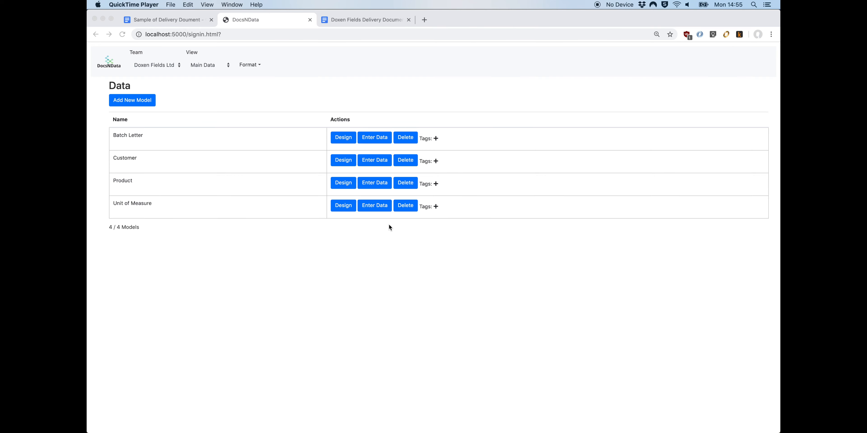
# - Review the existing data entries of the Customer, Product, Batch Letter and Unit of Measure models
pyautogui.click(375, 160)
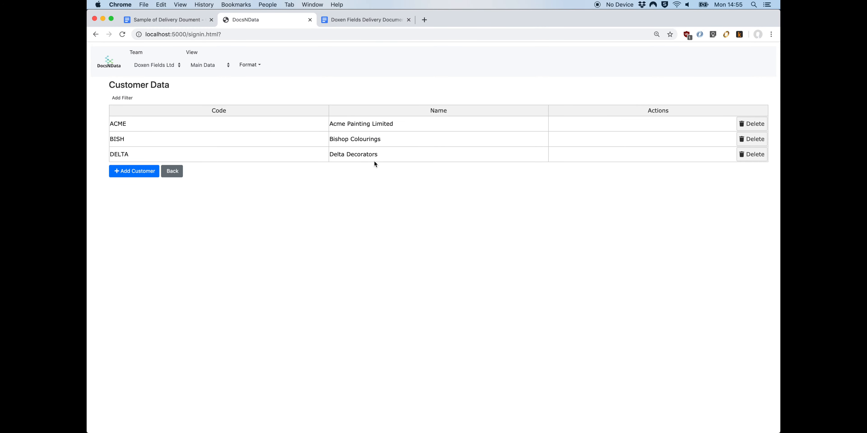
pyautogui.click(173, 171)
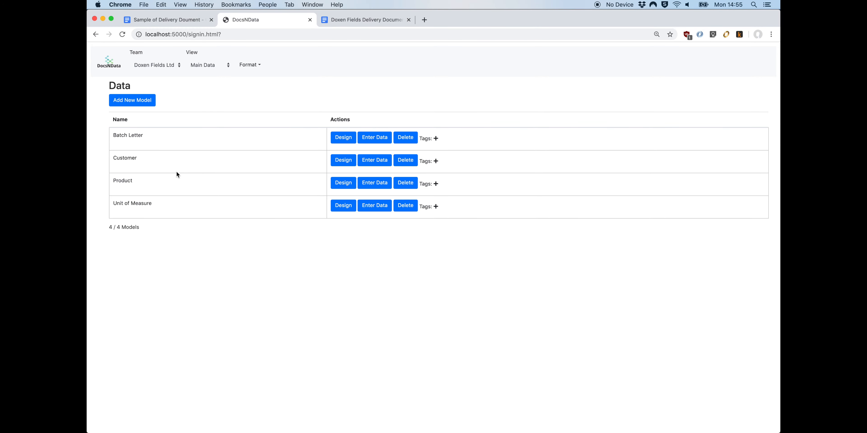
pyautogui.click(376, 190)
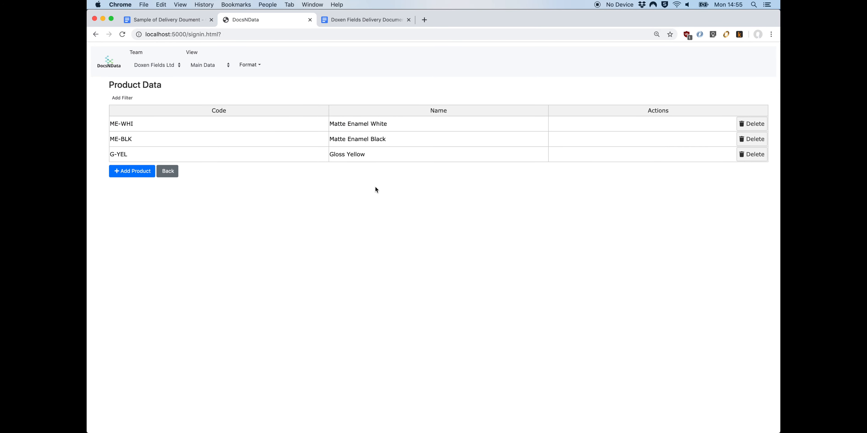
pyautogui.click(178, 174)
pyautogui.click(376, 142)
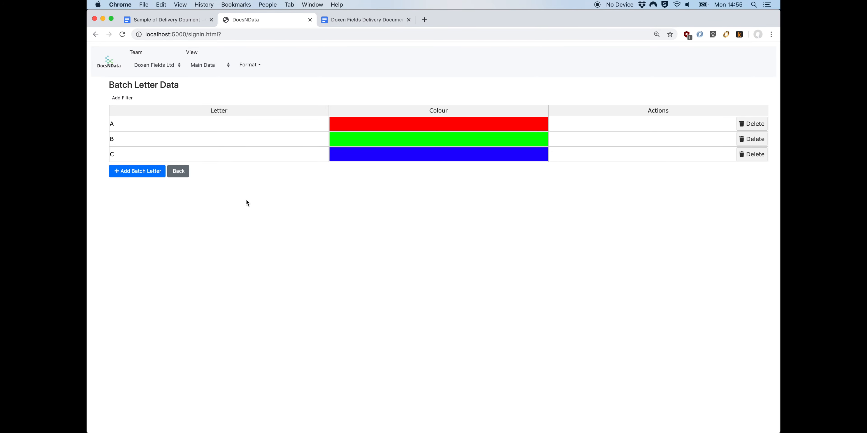
pyautogui.click(182, 173)
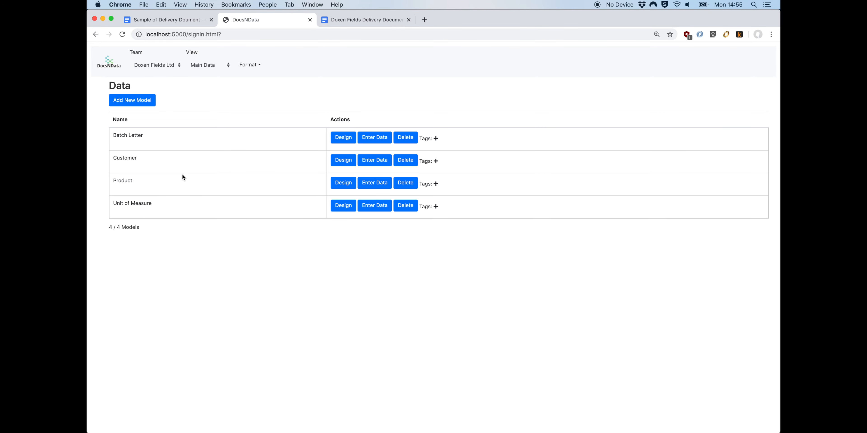
pyautogui.click(374, 206)
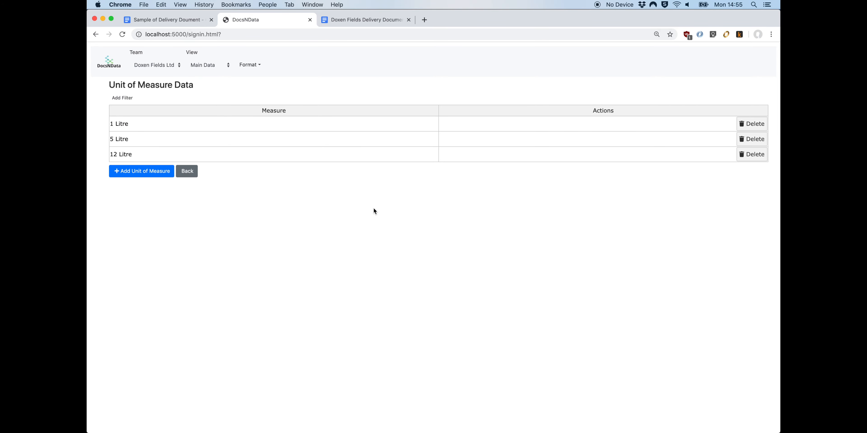
pyautogui.click(186, 172)
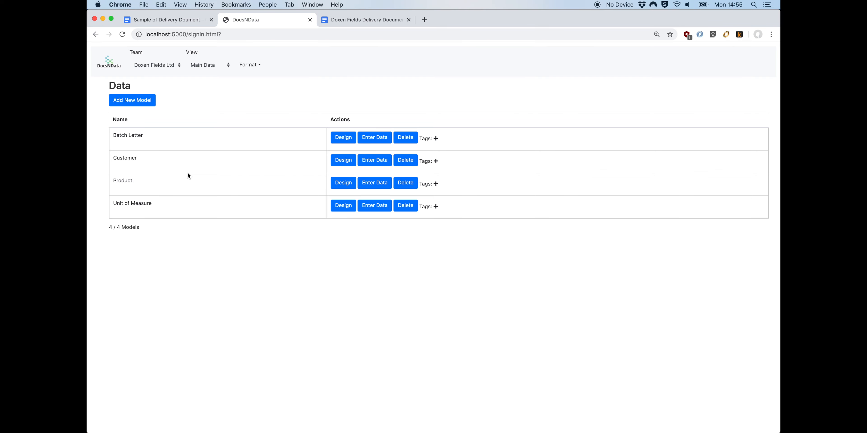
# - Add a new data model named Delivery Document
pyautogui.click(147, 100)
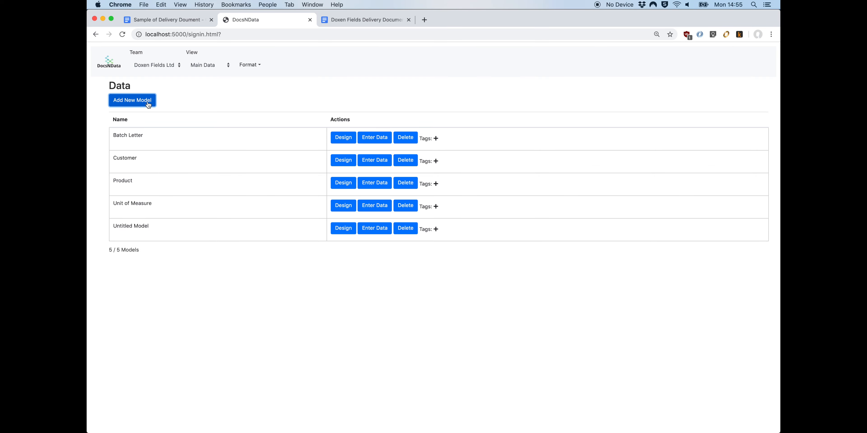
pyautogui.write('Deliv')
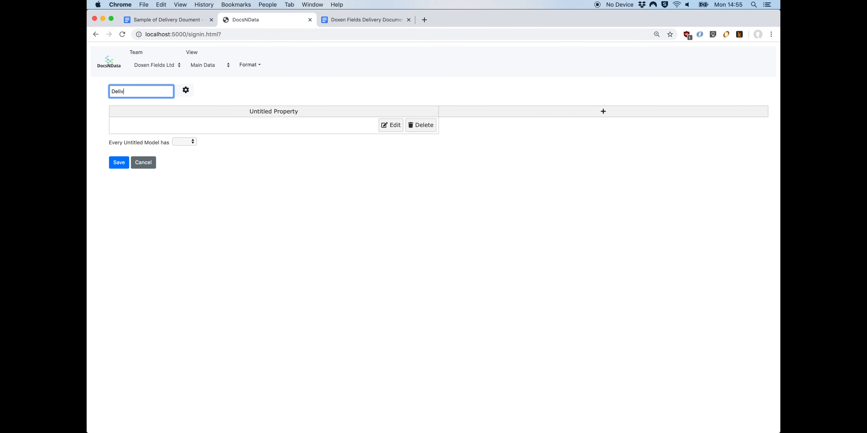
pyautogui.write('ery Document')
pyautogui.press('Return')
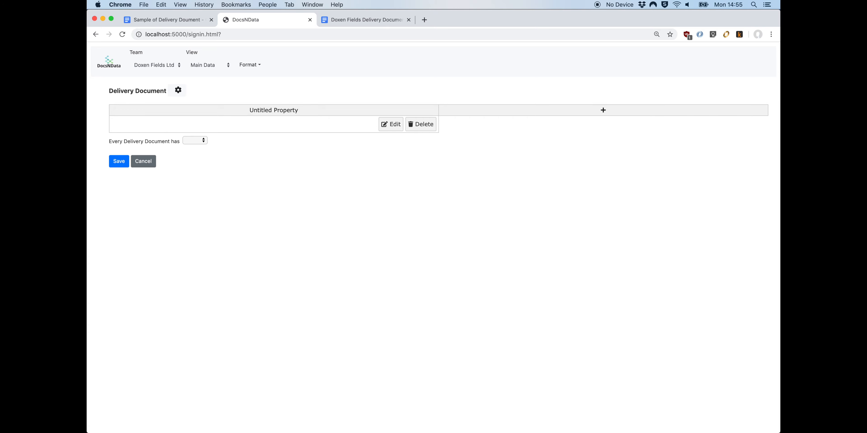
# - Name the Delivery Document model's first property ID and set its type to Autonumber
pyautogui.click(389, 129)
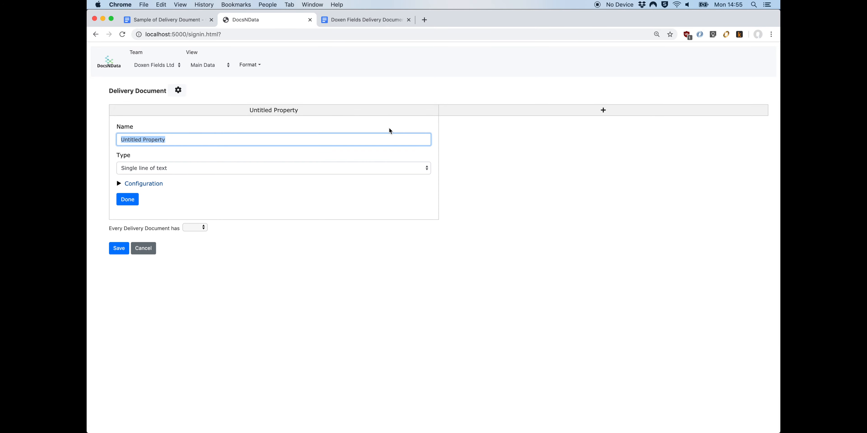
pyautogui.write('ID')
pyautogui.click(341, 167)
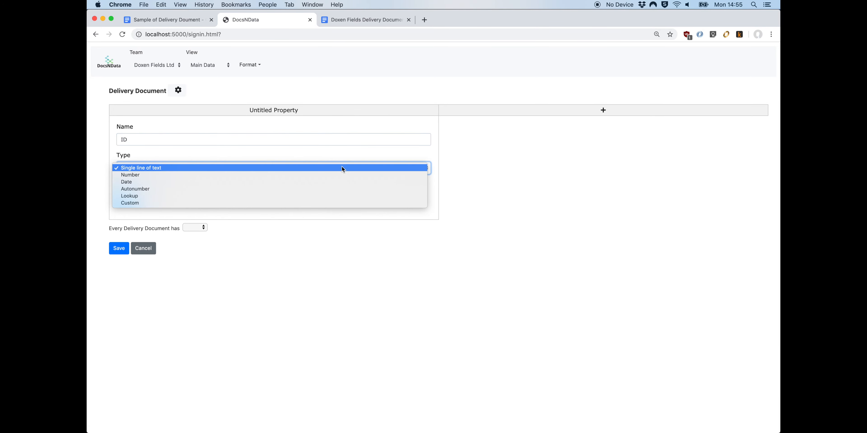
pyautogui.click(331, 188)
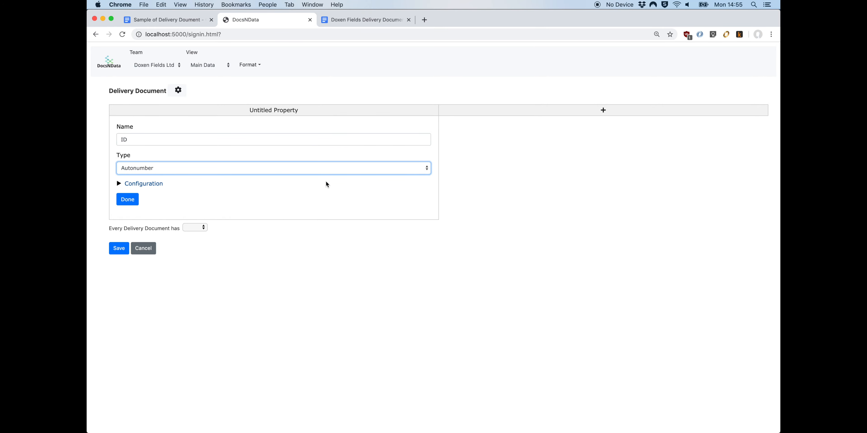
# - Copy the document ID number from the sample delivery document and set the ID property's Start At value to one lower, 2376
pyautogui.click(201, 20)
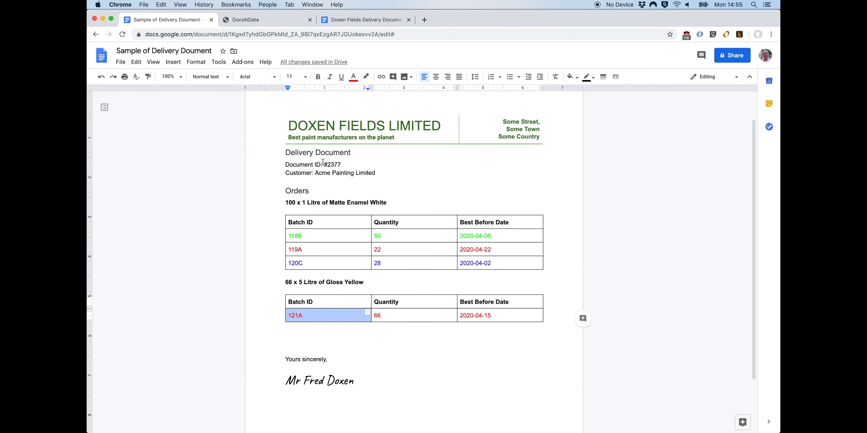
pyautogui.doubleClick(330, 165)
pyautogui.press('super+c')
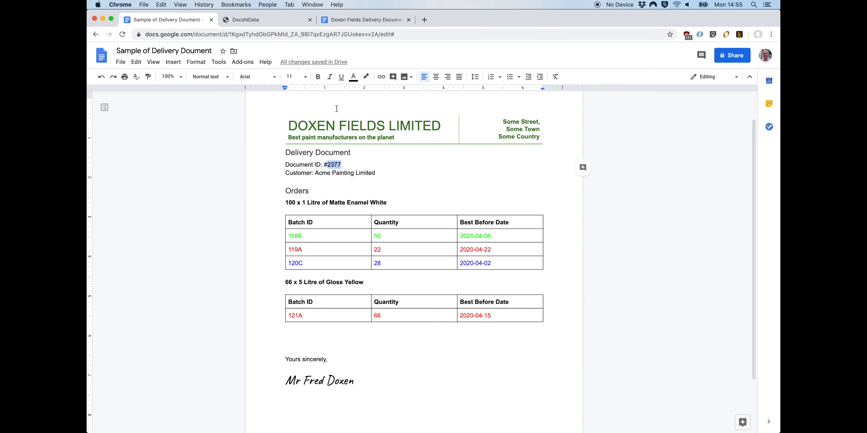
pyautogui.click(295, 21)
pyautogui.click(145, 184)
pyautogui.doubleClick(134, 225)
pyautogui.press('super+v')
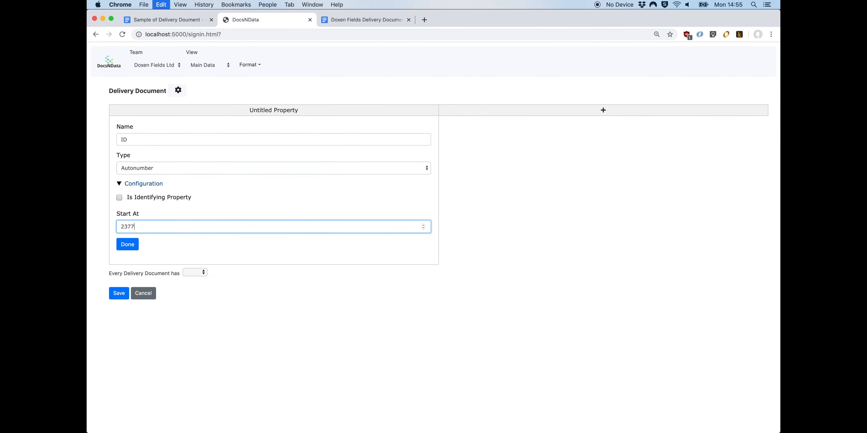
pyautogui.press('BackSpace')
pyautogui.write('6')
pyautogui.click(126, 246)
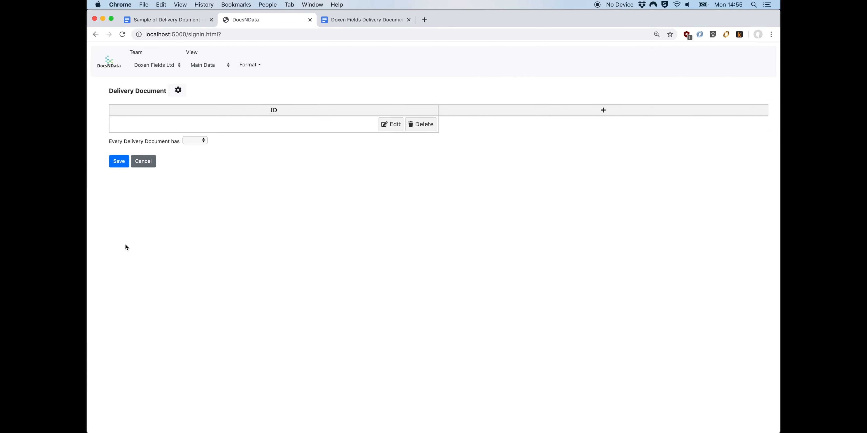
# - Add a Customer property to Delivery Document as a Lookup on the Customer model
pyautogui.click(592, 110)
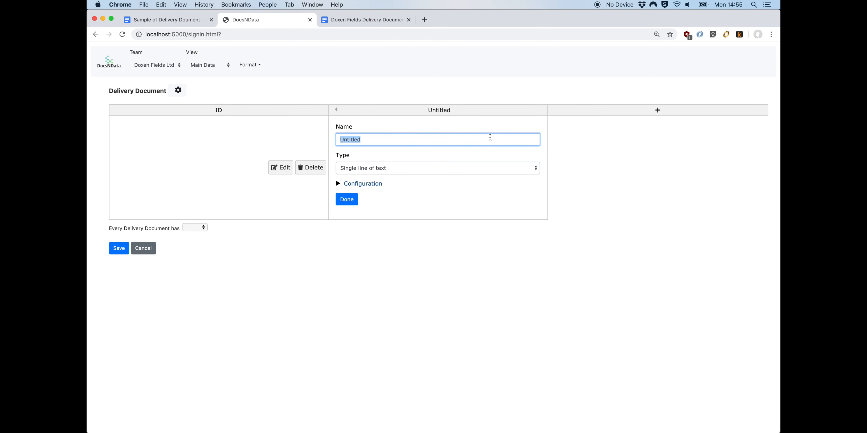
pyautogui.write('Custom')
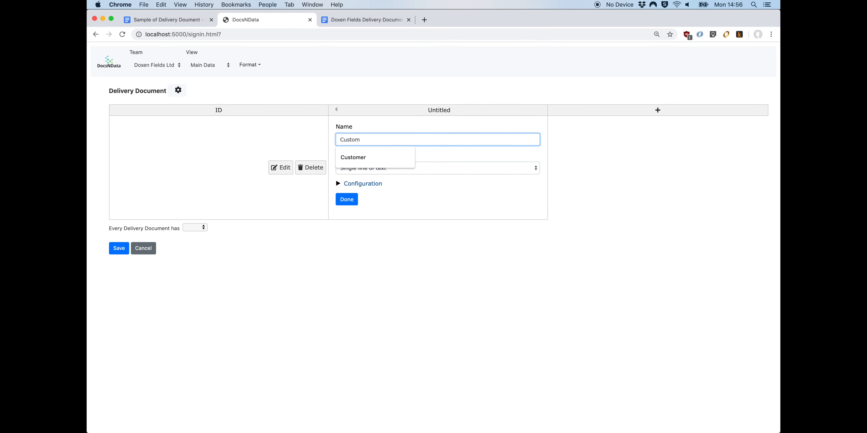
pyautogui.write('er')
pyautogui.click(484, 172)
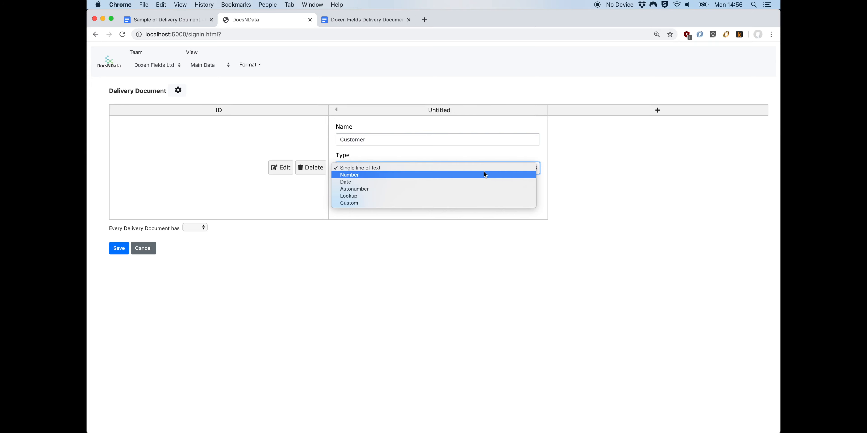
pyautogui.click(473, 198)
pyautogui.click(475, 187)
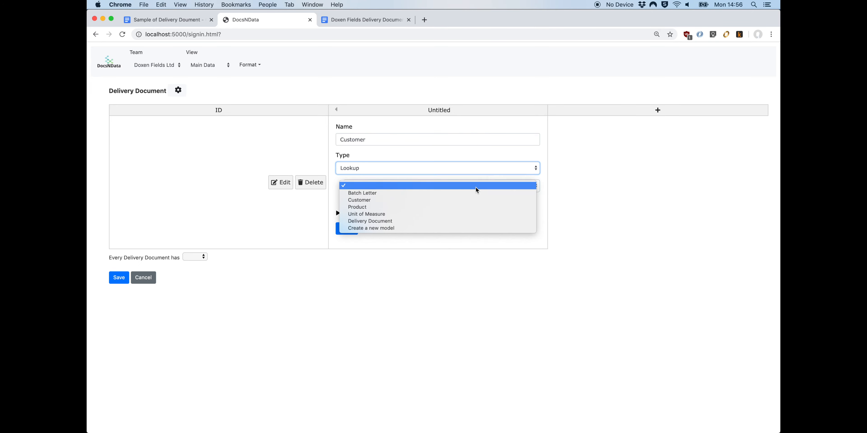
pyautogui.click(471, 198)
pyautogui.click(354, 231)
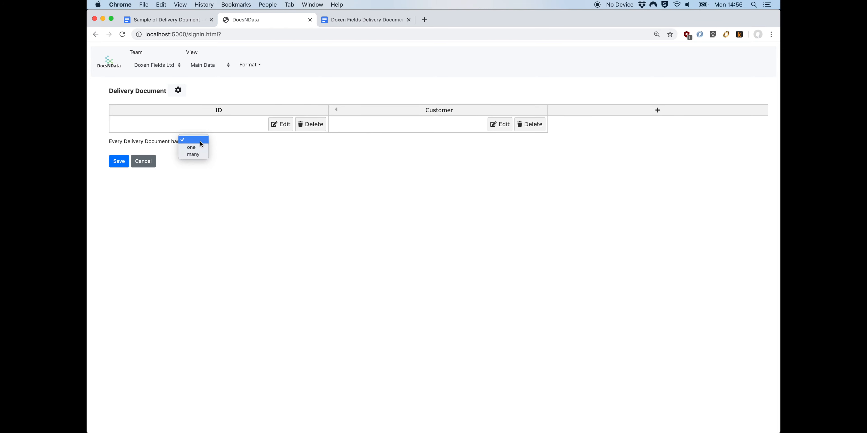
# - Define that every Delivery Document has many Order records
pyautogui.click(198, 154)
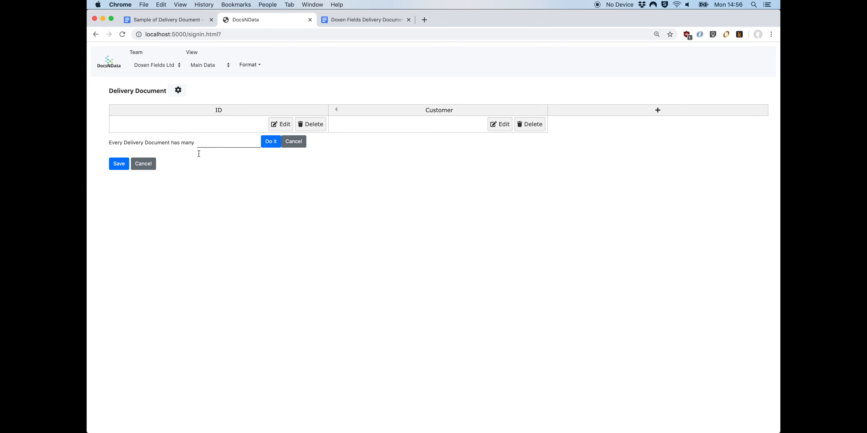
pyautogui.write('Order')
pyautogui.press('Return')
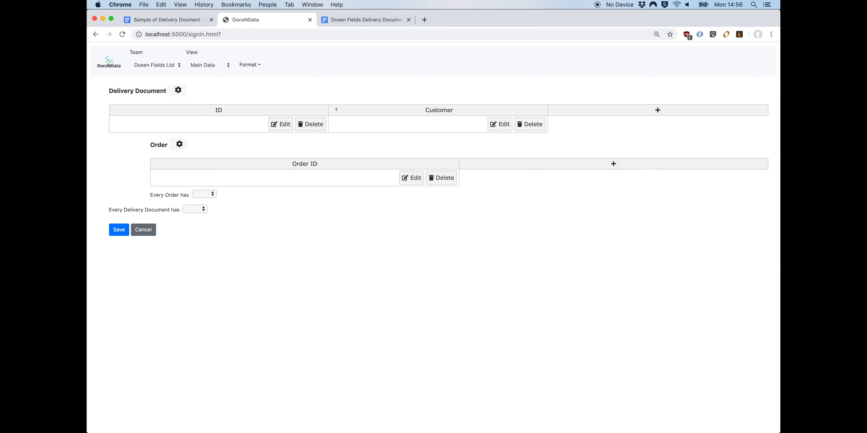
# - Check the first order heading in the sample document, then rename Order's first property Quantity with type Number
pyautogui.click(162, 20)
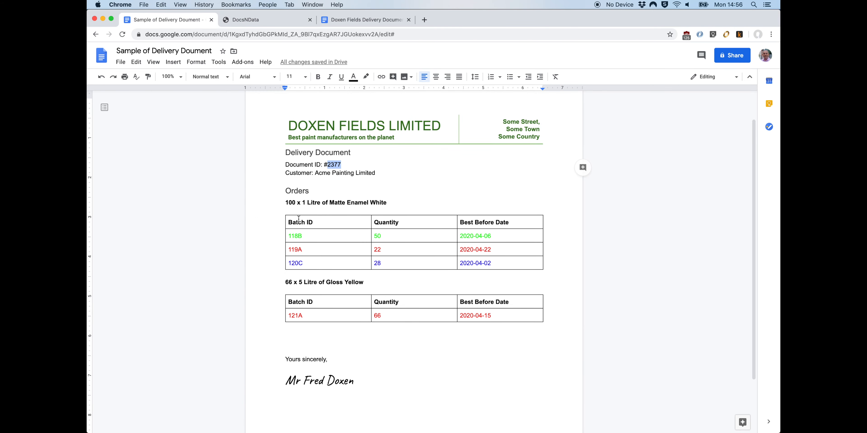
pyautogui.doubleClick(291, 203)
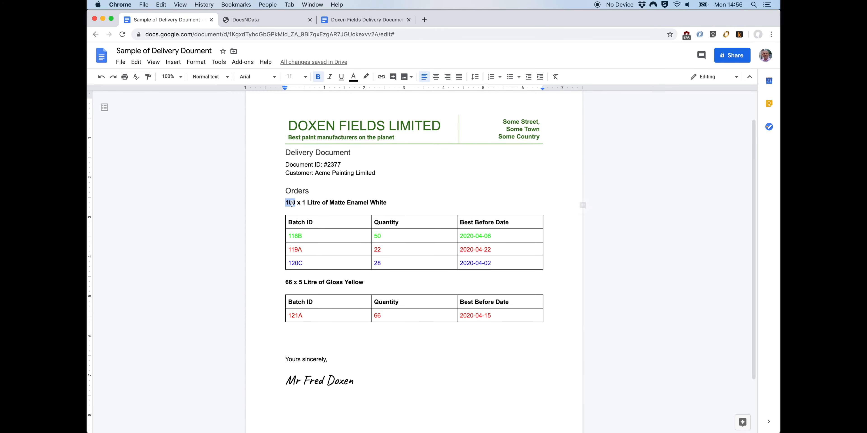
pyautogui.doubleClick(310, 203)
pyautogui.doubleClick(343, 203)
pyautogui.click(283, 21)
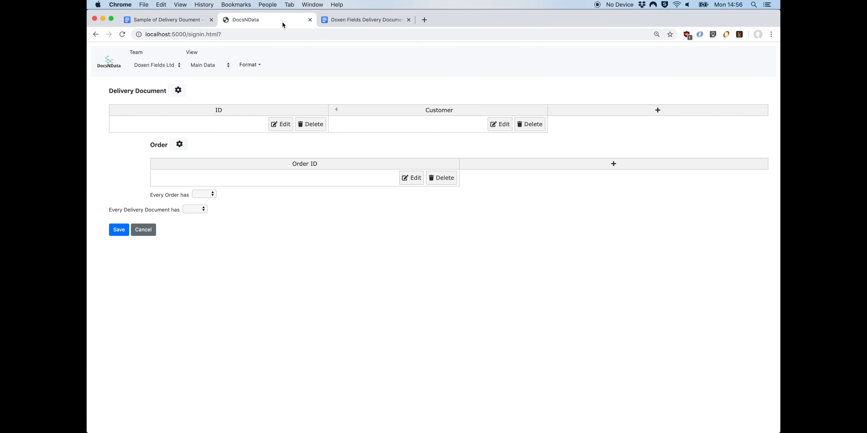
pyautogui.click(414, 179)
pyautogui.write('Quantity')
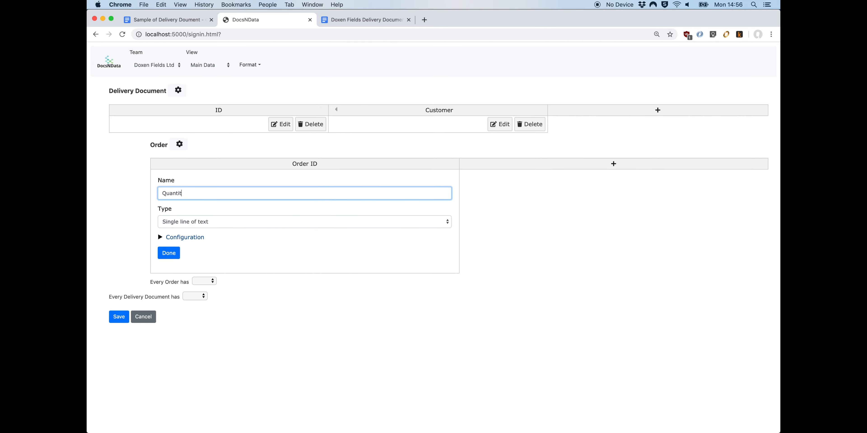
pyautogui.click(367, 220)
pyautogui.click(364, 228)
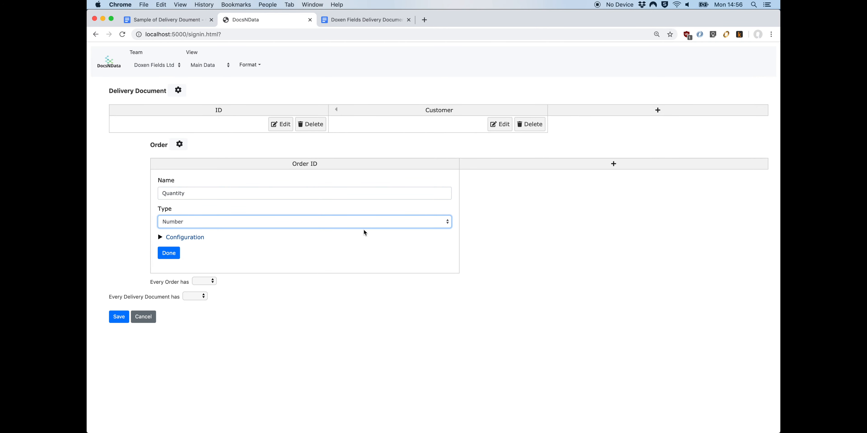
pyautogui.press('Return')
# - Add a UOM property to Order as a Lookup on the Unit of Measure model
pyautogui.write('UOM')
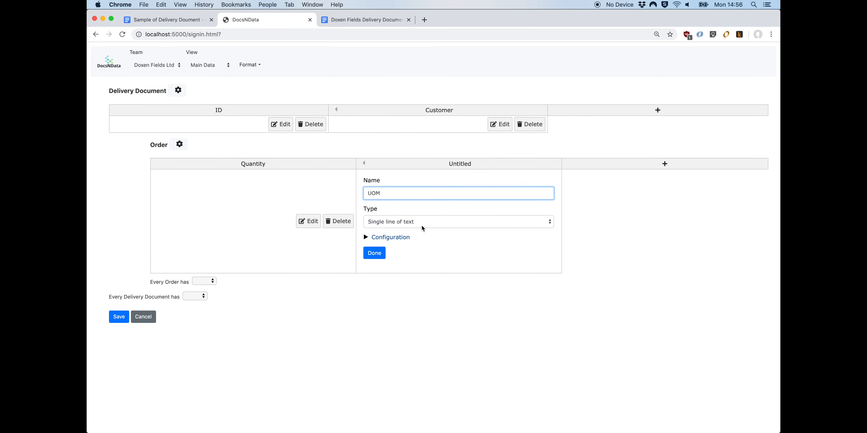
pyautogui.click(421, 225)
pyautogui.click(412, 250)
pyautogui.click(422, 239)
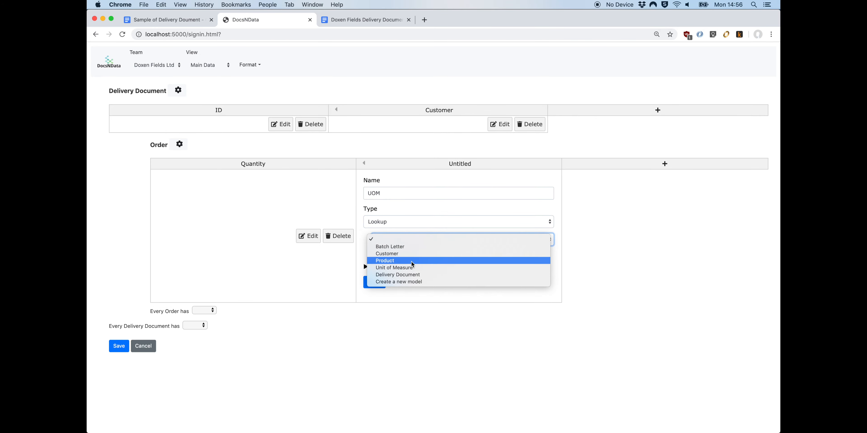
pyautogui.click(411, 268)
pyautogui.press('Return')
# - Add a Product property to Order as a Lookup on the Product model
pyautogui.write('Product')
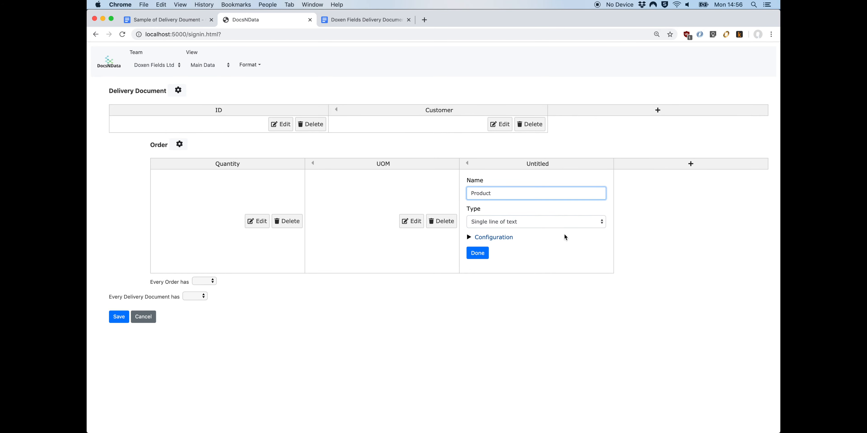
pyautogui.click(559, 223)
pyautogui.click(552, 241)
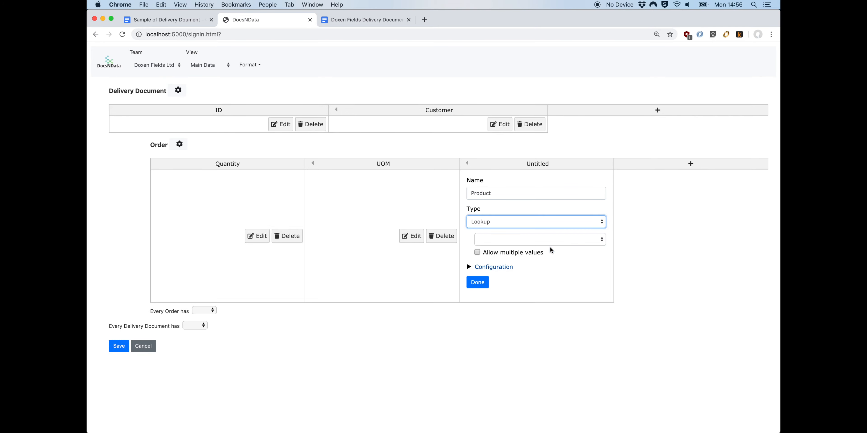
pyautogui.click(550, 243)
pyautogui.click(544, 260)
pyautogui.click(477, 284)
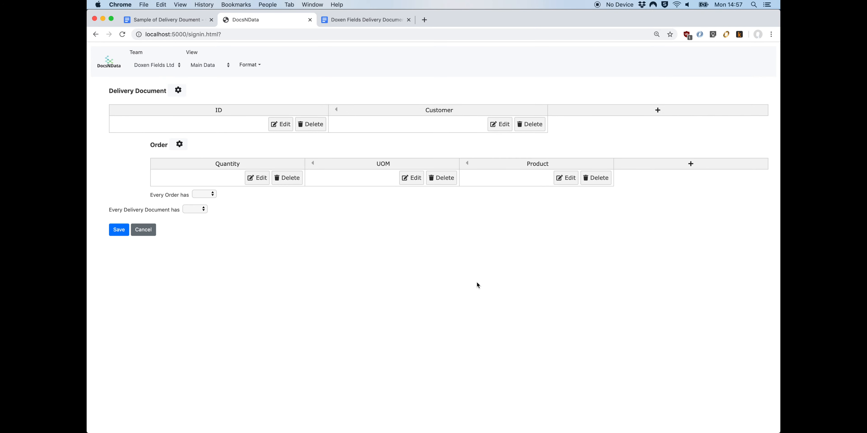
# - Check the batch table columns in the sample document, then define that every Order has many Batch records
pyautogui.click(184, 24)
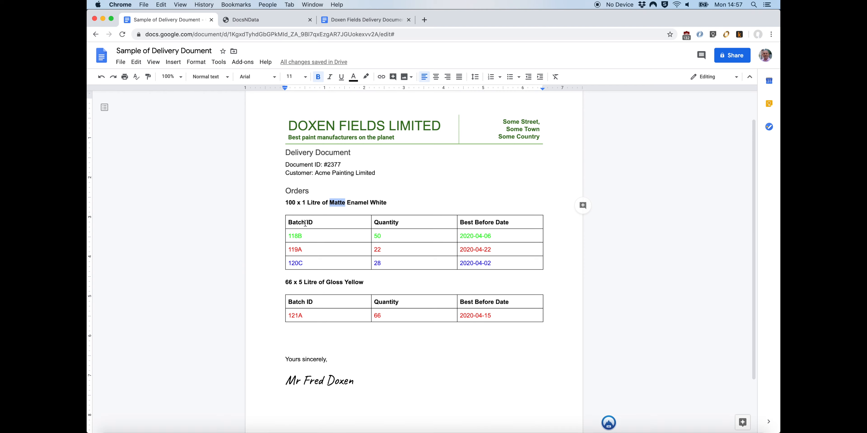
pyautogui.click(300, 235)
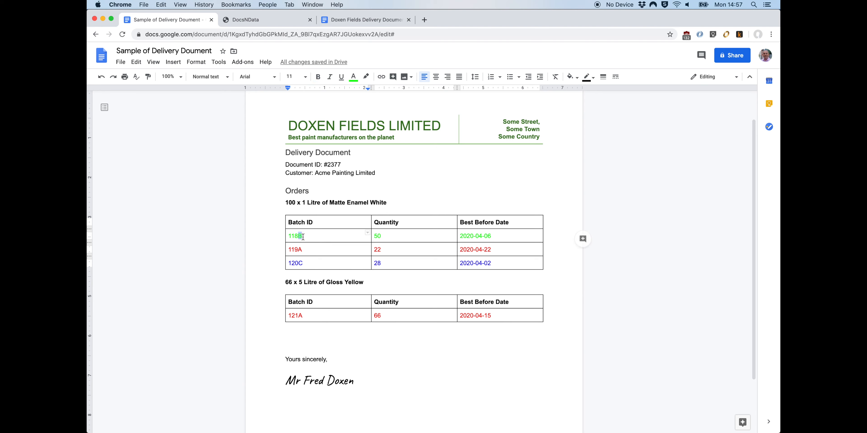
pyautogui.click(398, 223)
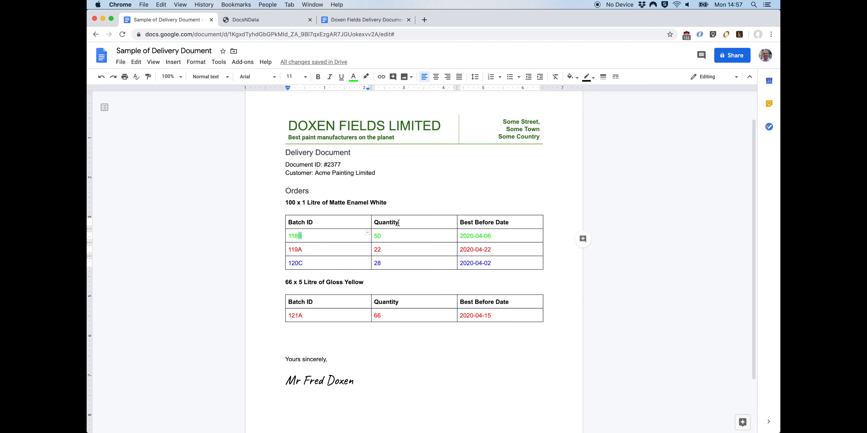
pyautogui.click(476, 222)
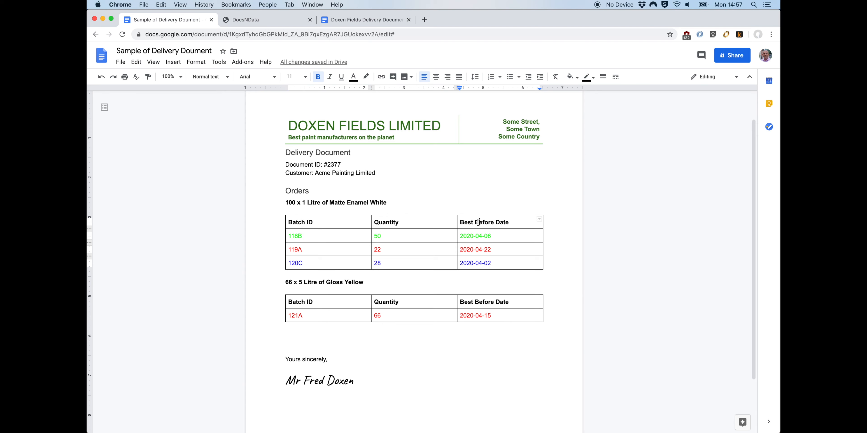
pyautogui.click(288, 19)
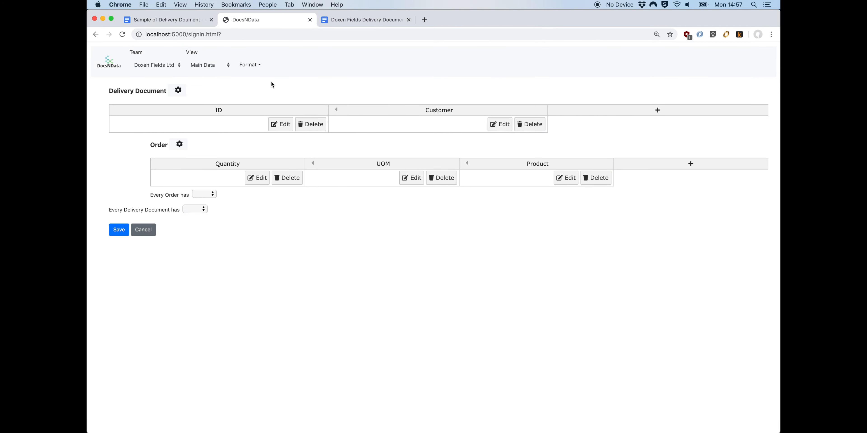
pyautogui.click(211, 195)
pyautogui.click(208, 208)
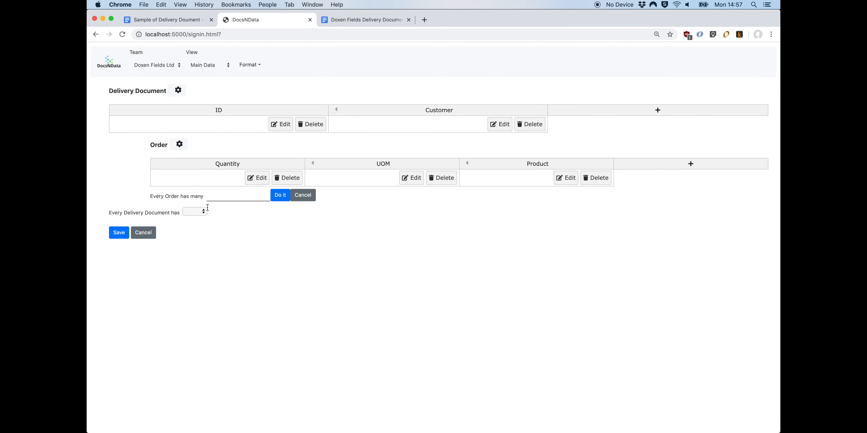
pyautogui.write('Batch')
pyautogui.press('Return')
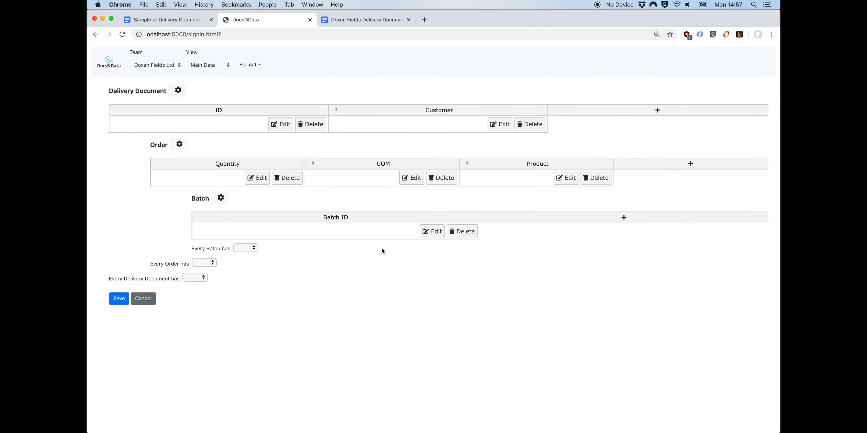
# - Rename Batch's first property Quantity and set its type to Number
pyautogui.click(432, 232)
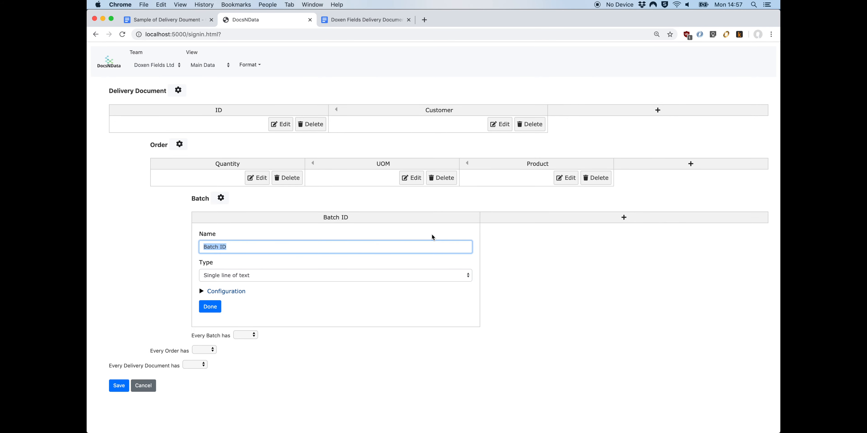
pyautogui.write('Quantity')
pyautogui.click(362, 275)
pyautogui.click(362, 283)
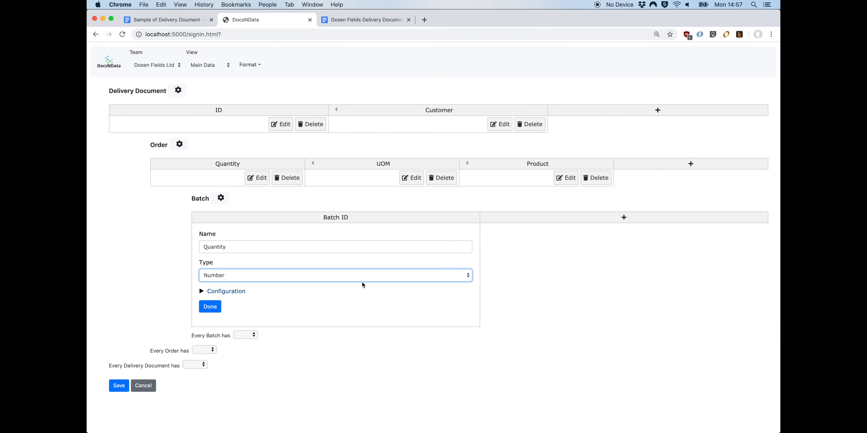
pyautogui.press('Return')
# - Add a Batch Letter property to Batch as a Lookup on the Batch Letter model
pyautogui.write('Batch Letter')
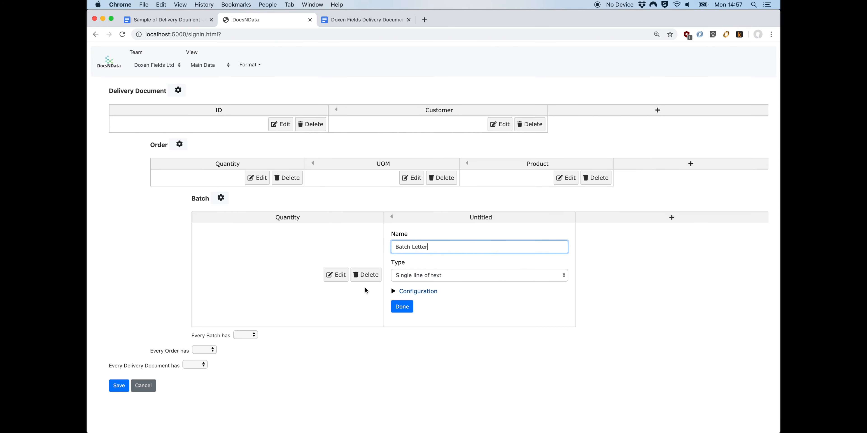
pyautogui.click(423, 275)
pyautogui.click(413, 303)
pyautogui.click(414, 294)
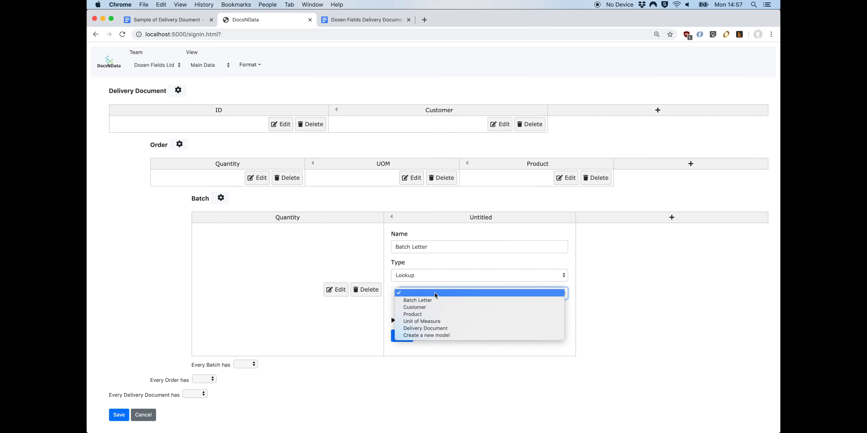
pyautogui.click(434, 298)
pyautogui.press('Return')
# - Add a Batch ID property to the Batch model and finish its definition
pyautogui.write('Batch ID')
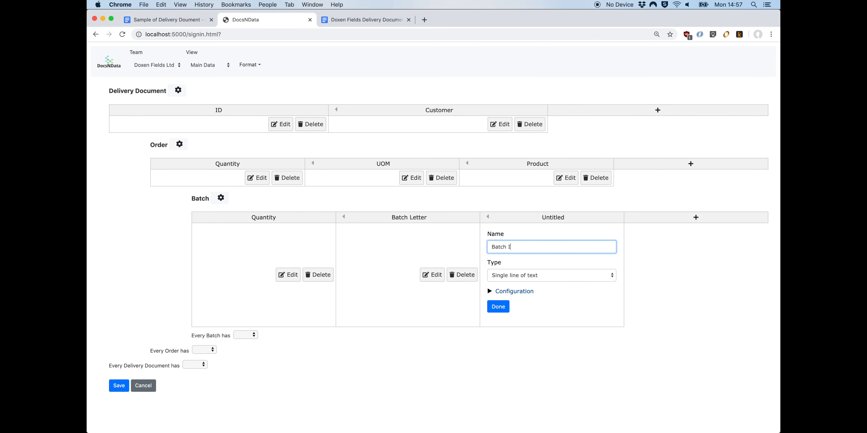
pyautogui.click(508, 282)
pyautogui.click(510, 276)
pyautogui.click(498, 307)
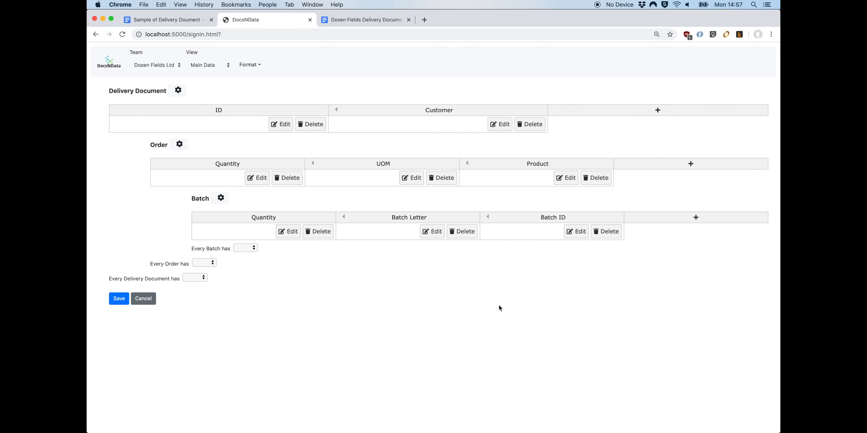
# - Add a Best Before Date property of type Date to the Batch model
pyautogui.click(694, 219)
pyautogui.write('Best Before Date')
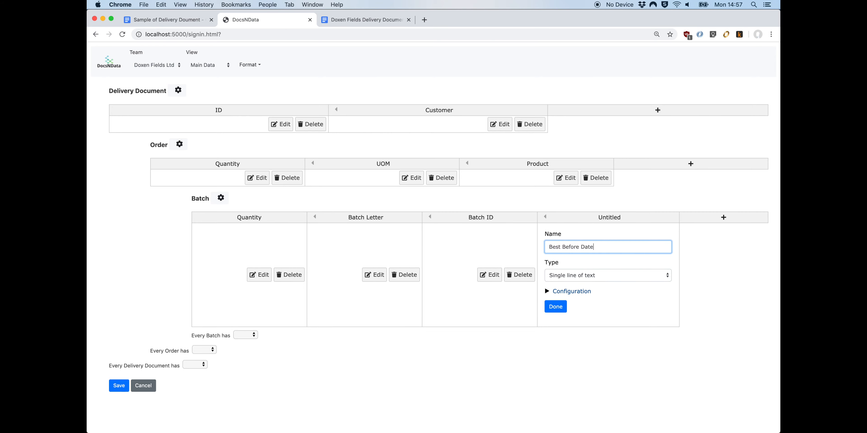
pyautogui.click(640, 272)
pyautogui.click(633, 285)
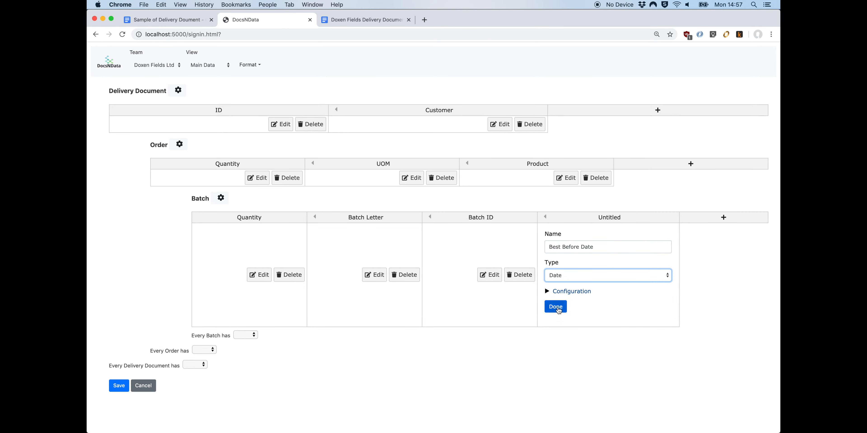
pyautogui.click(557, 307)
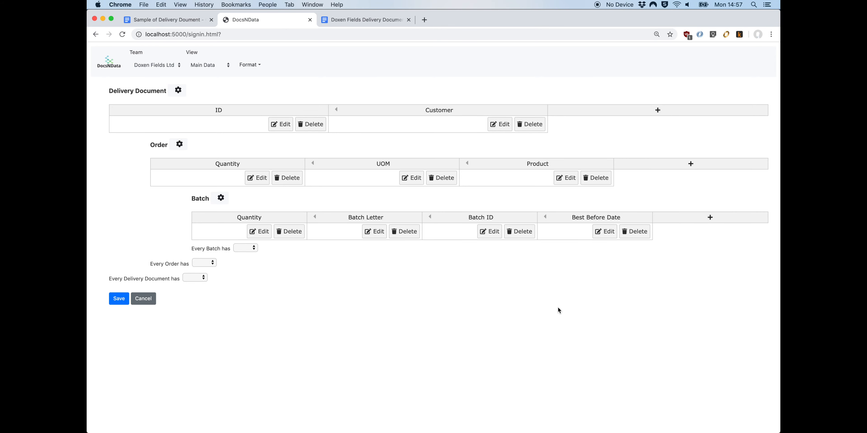
# - Reorder the Batch properties to Batch ID, Batch Letter, Quantity, Best Before Date
pyautogui.click(430, 217)
pyautogui.click(314, 217)
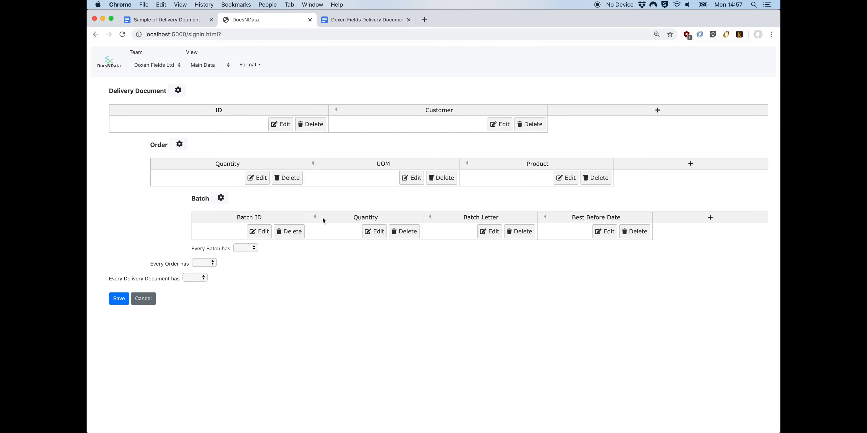
pyautogui.click(430, 217)
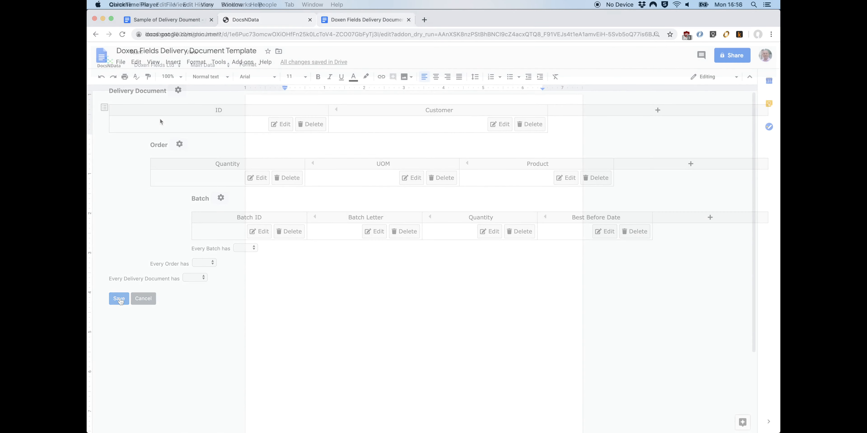
# - Copy the entire contents of the sample delivery document into the Doxen Fields Delivery Document Template
pyautogui.click(165, 22)
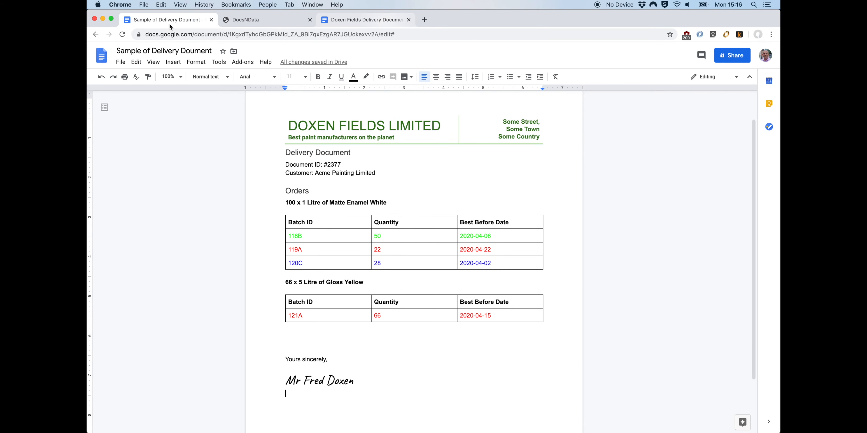
pyautogui.click(277, 194)
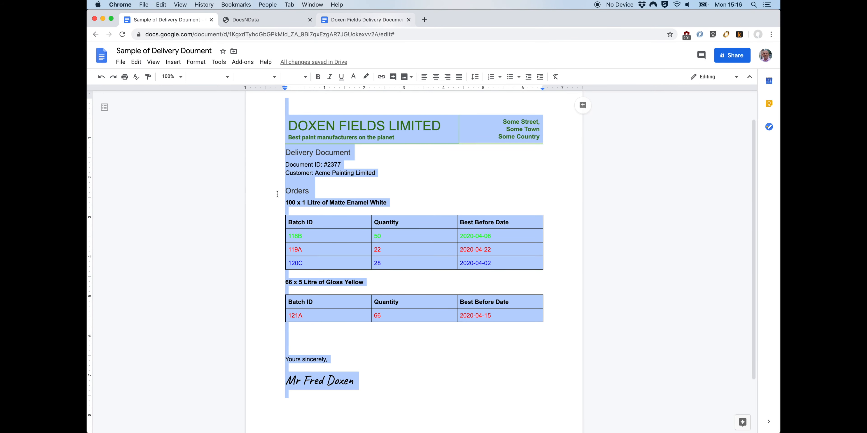
pyautogui.click(375, 21)
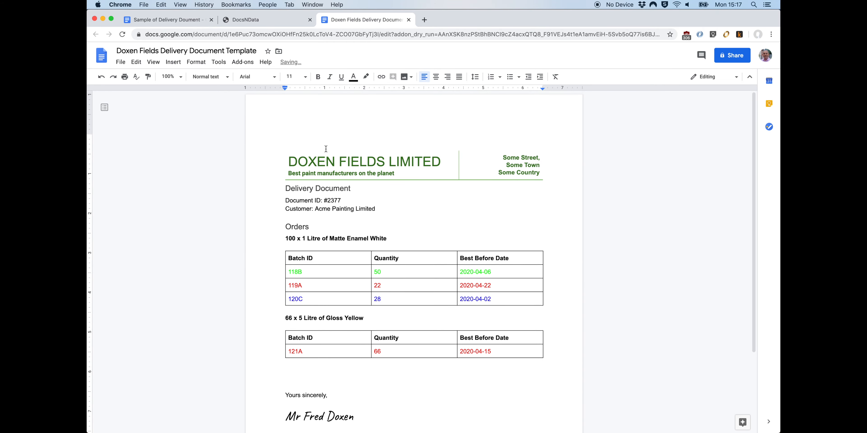
# - Open the DocsNData Template Editor for the template and select the Delivery Document model
pyautogui.click(243, 62)
pyautogui.moveTo(259, 97)
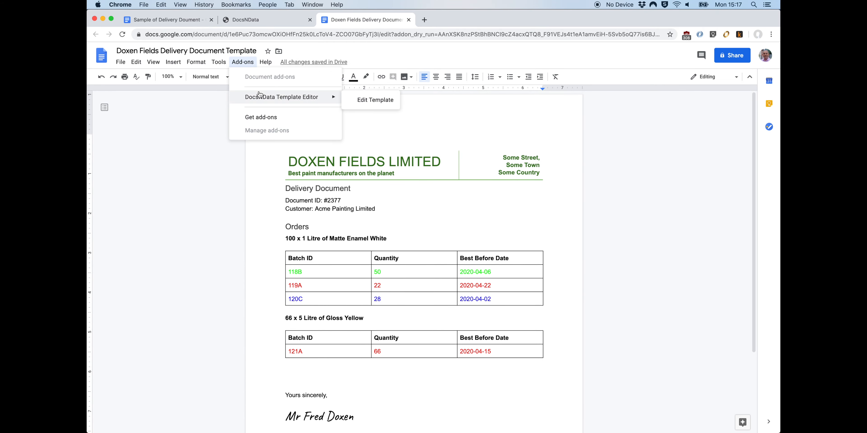
pyautogui.click(358, 100)
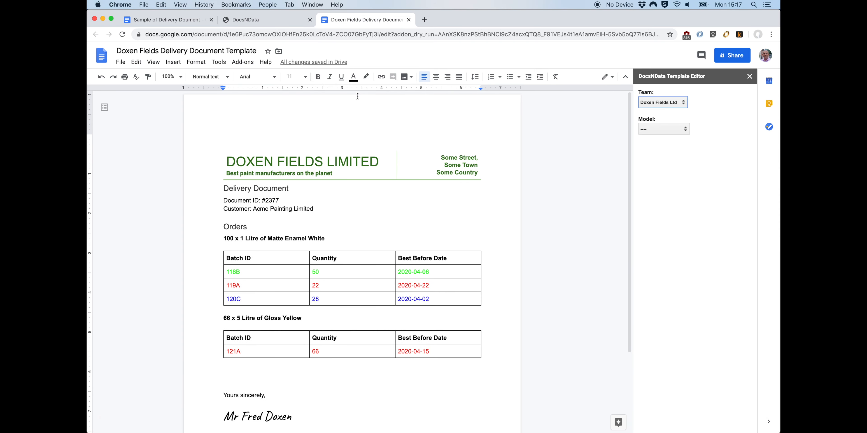
pyautogui.click(671, 130)
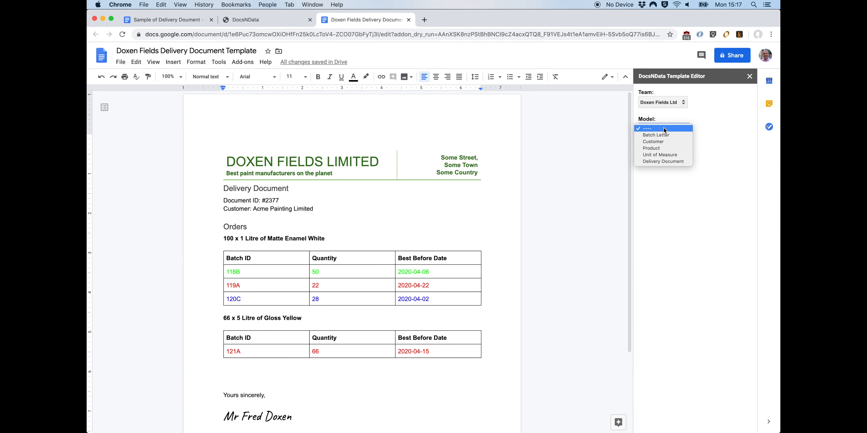
pyautogui.click(661, 161)
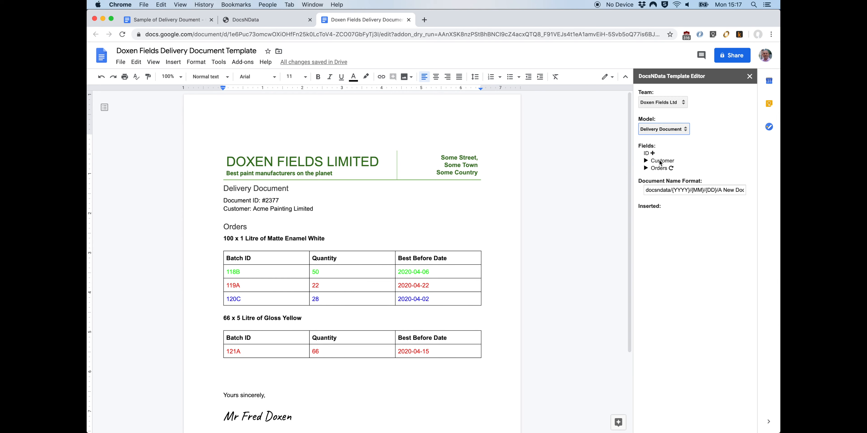
# - Replace the sample document number after the # sign with the ID field
pyautogui.doubleClick(287, 201)
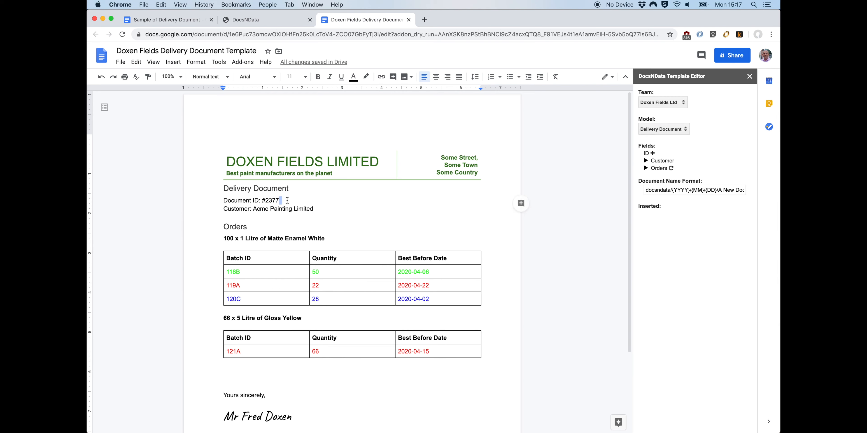
pyautogui.press('BackSpace')
pyautogui.press('BackSpace')
pyautogui.press('BackSpace')
pyautogui.press('BackSpace')
pyautogui.press('BackSpace')
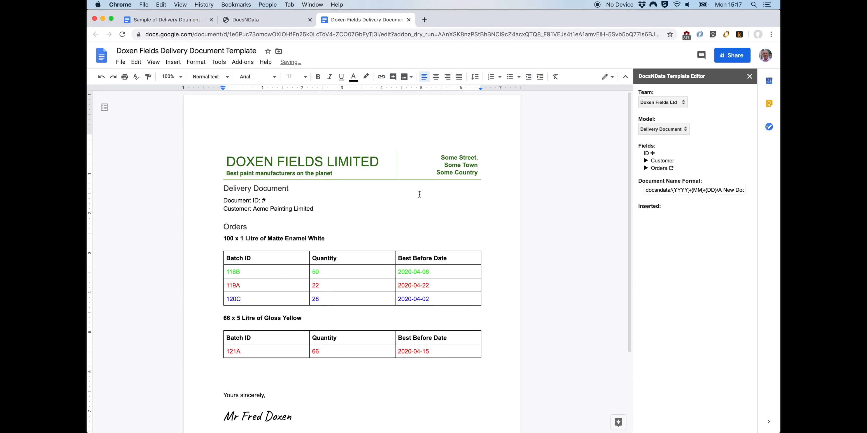
pyautogui.click(652, 153)
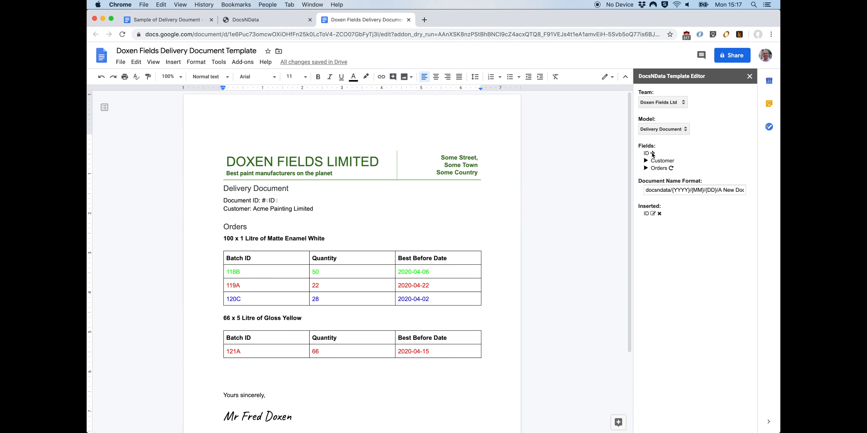
# - Replace the sample customer on the Customer line with the Customer model's Name field
pyautogui.moveTo(314, 209); pyautogui.dragTo(252, 209)
pyautogui.press('BackSpace')
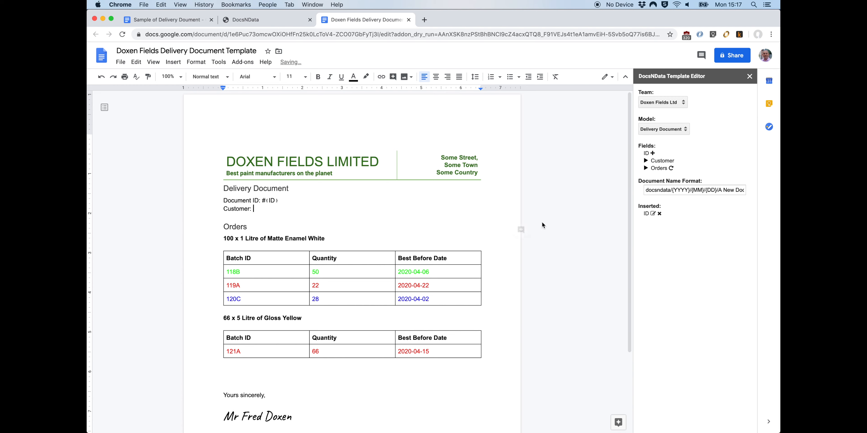
pyautogui.click(645, 161)
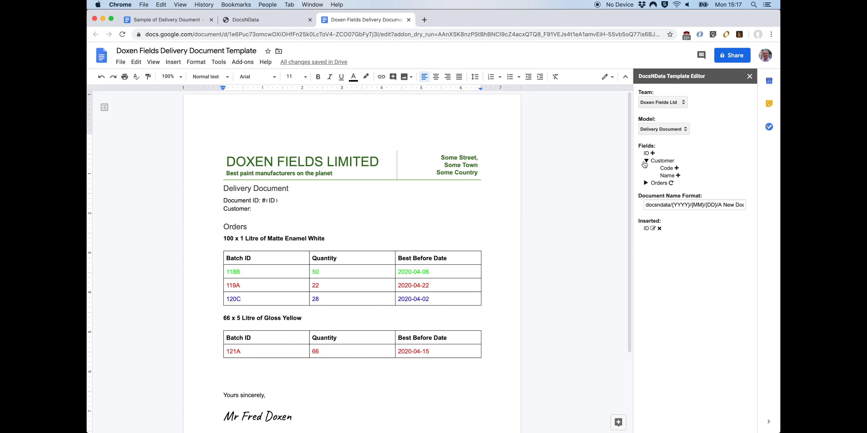
pyautogui.click(678, 175)
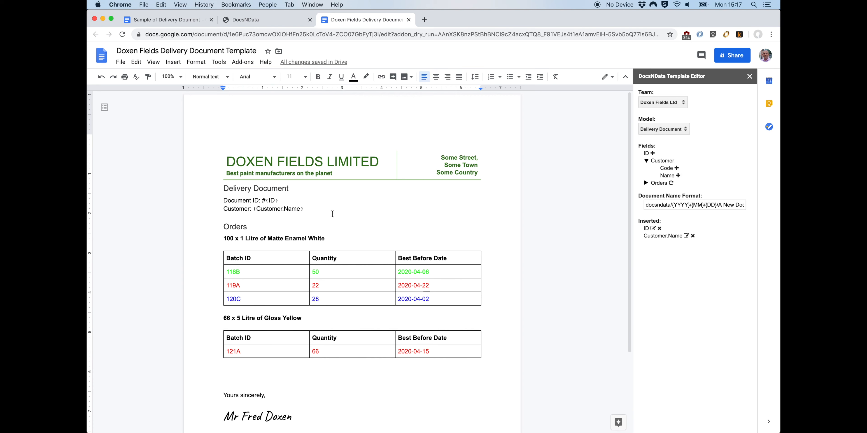
# - Insert the Orders each loop beneath the Orders heading, with its opening and closing tags on separate lines and an empty line between them
pyautogui.click(267, 228)
pyautogui.press('Return')
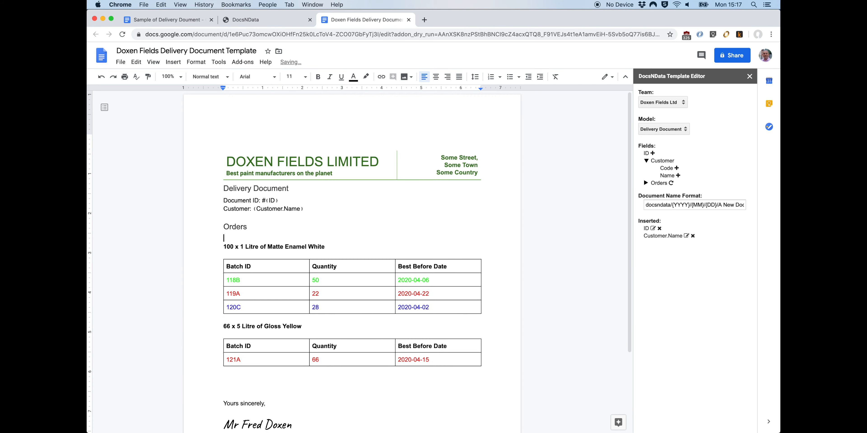
pyautogui.click(671, 184)
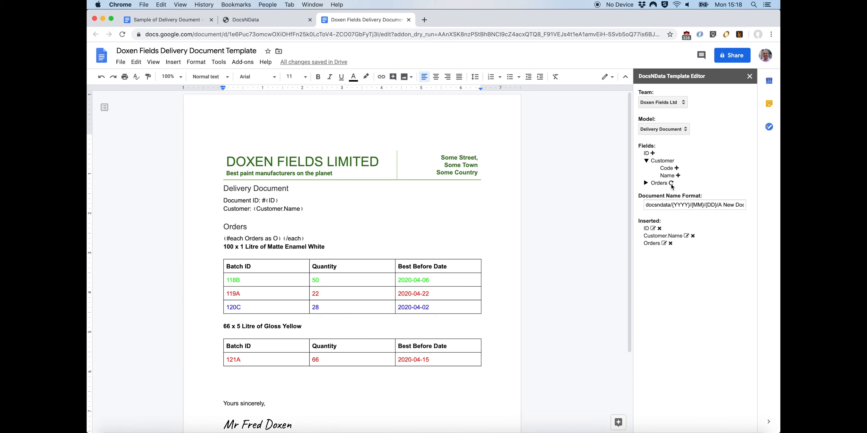
pyautogui.click(284, 239)
pyautogui.press('BackSpace')
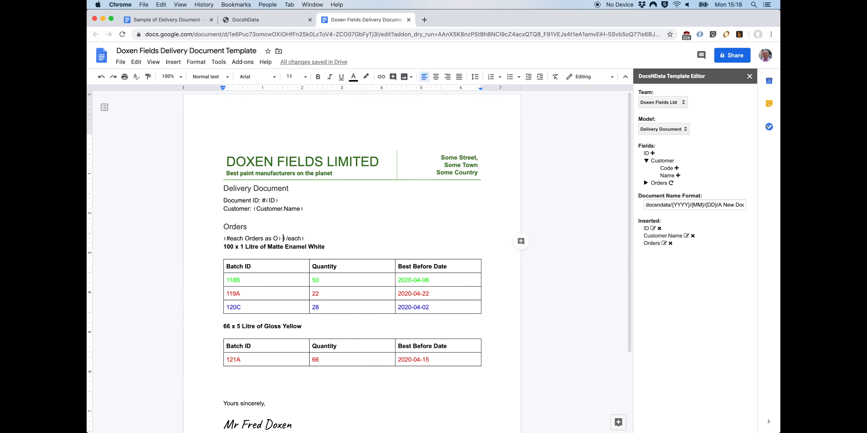
pyautogui.press('Return')
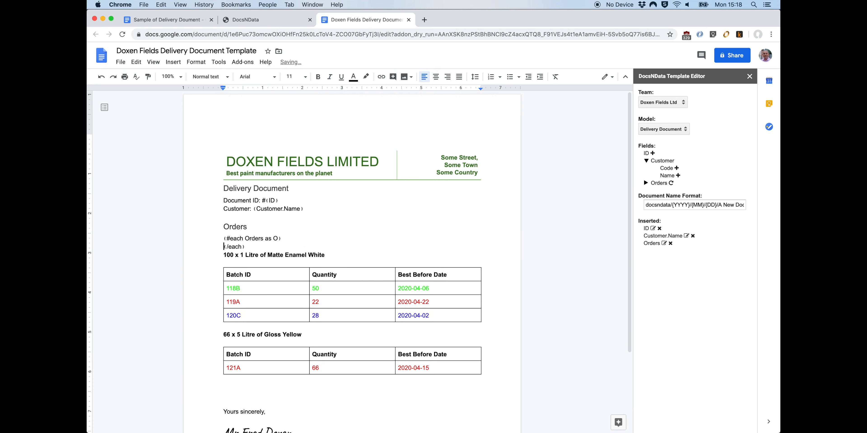
pyautogui.click(284, 238)
pyautogui.press('Return')
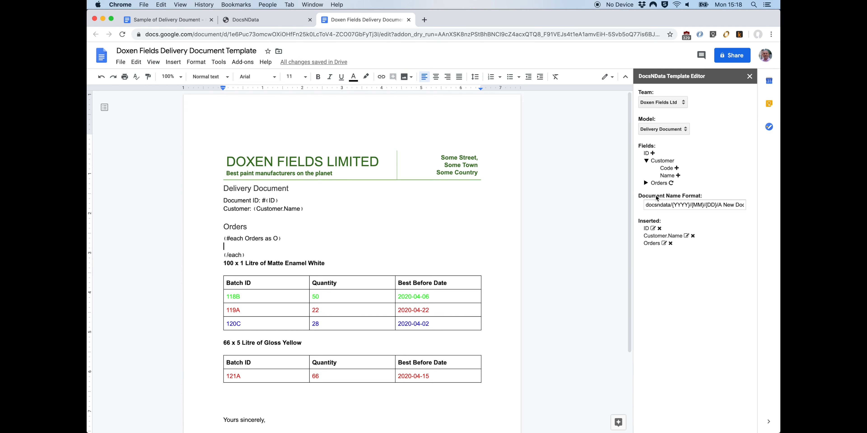
# - Inside the Orders loop, build the order line as the Orders Quantity field, "x", the UOM Measure field, "of", and the Product Name field
pyautogui.click(646, 183)
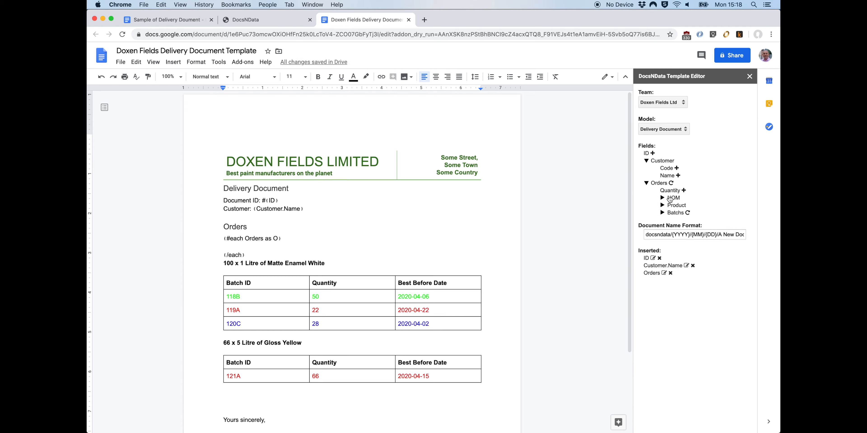
pyautogui.click(684, 190)
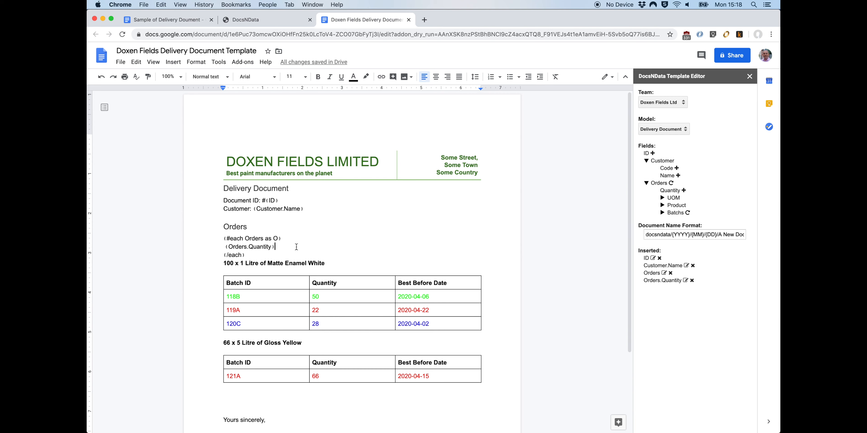
pyautogui.write('x')
pyautogui.click(663, 198)
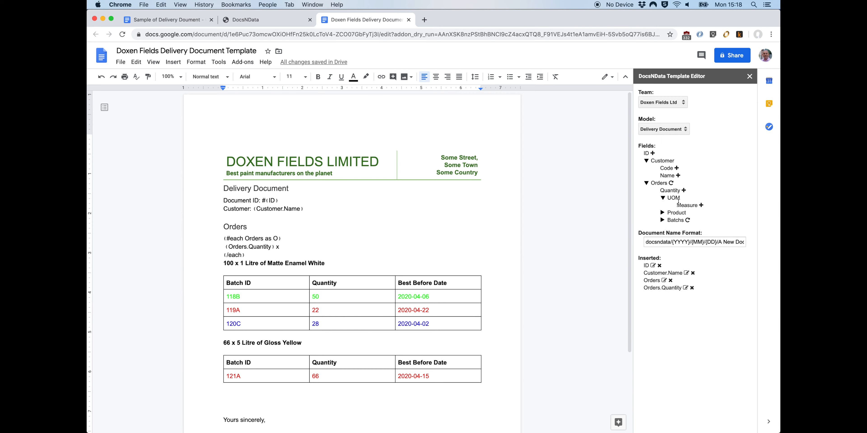
pyautogui.click(700, 205)
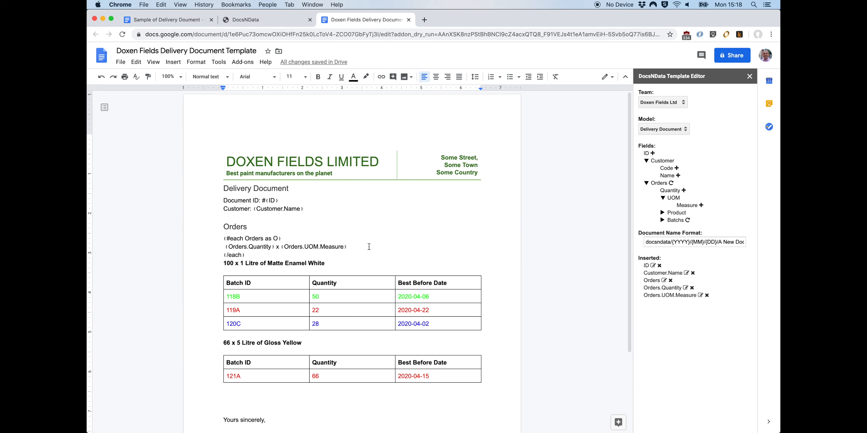
pyautogui.write('of')
pyautogui.click(662, 213)
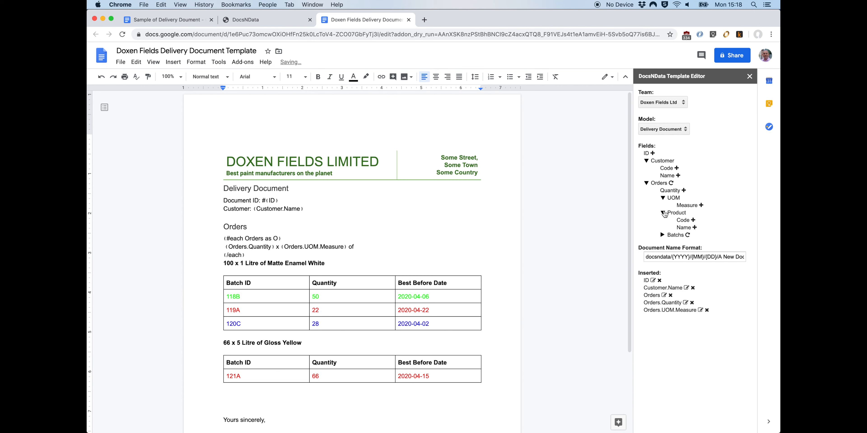
pyautogui.click(694, 227)
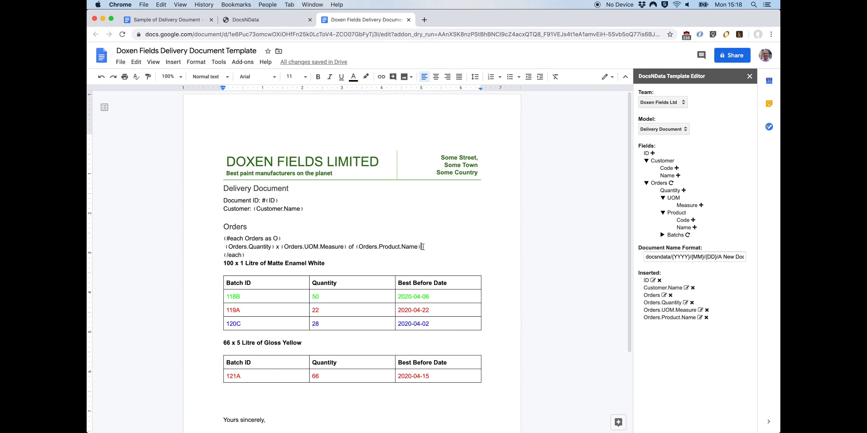
# - Add a three-column table below the order line with the bold headers Batch ID, Quantity and Best Before Date
pyautogui.press('Return')
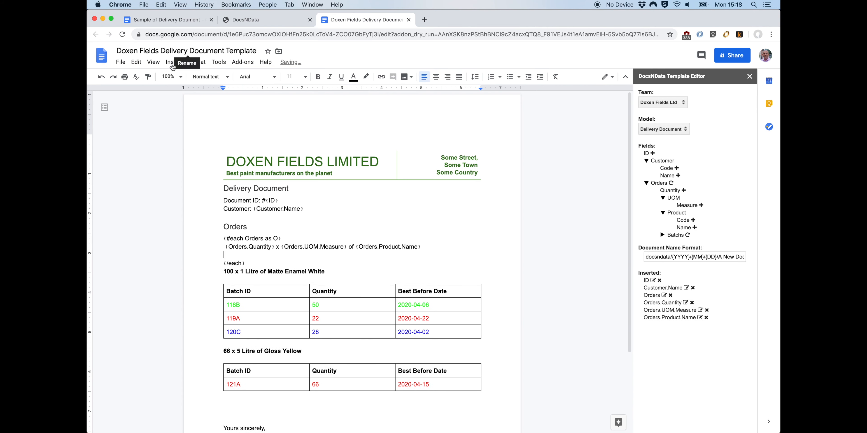
pyautogui.click(172, 63)
pyautogui.moveTo(182, 91)
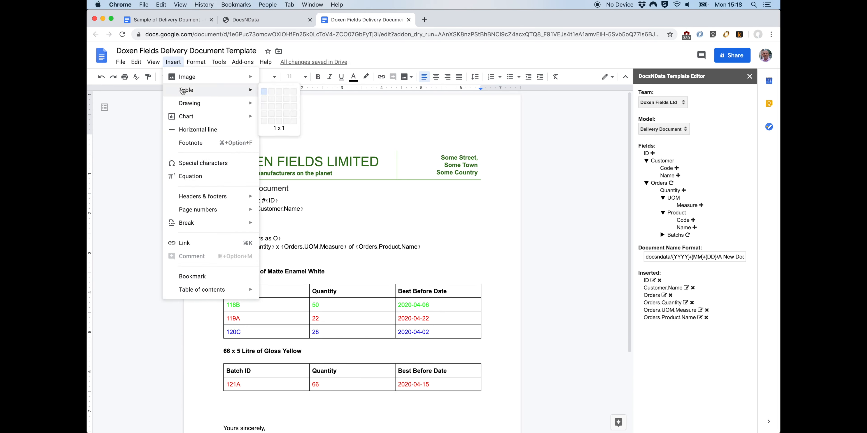
pyautogui.click(279, 91)
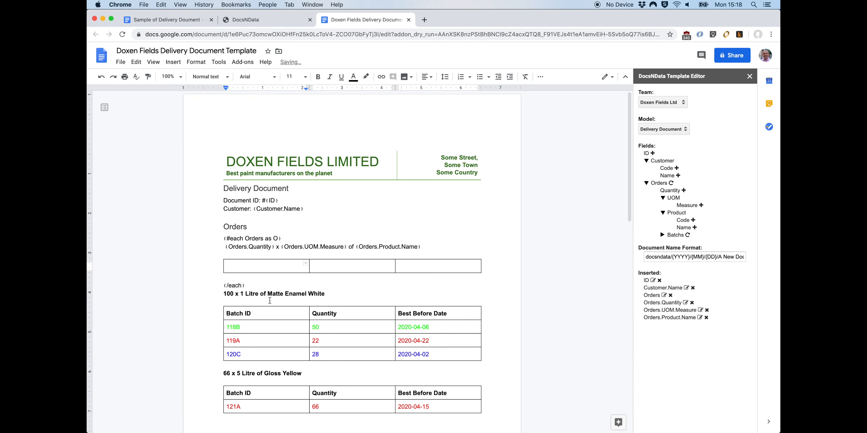
pyautogui.moveTo(226, 315); pyautogui.dragTo(441, 316)
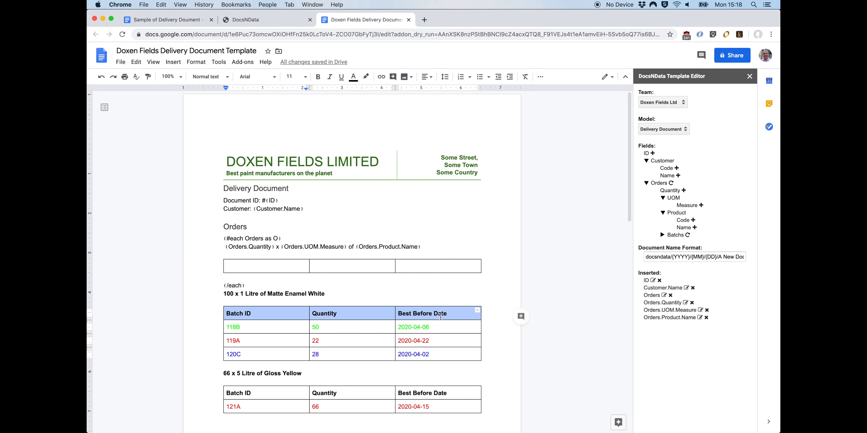
pyautogui.click(284, 268)
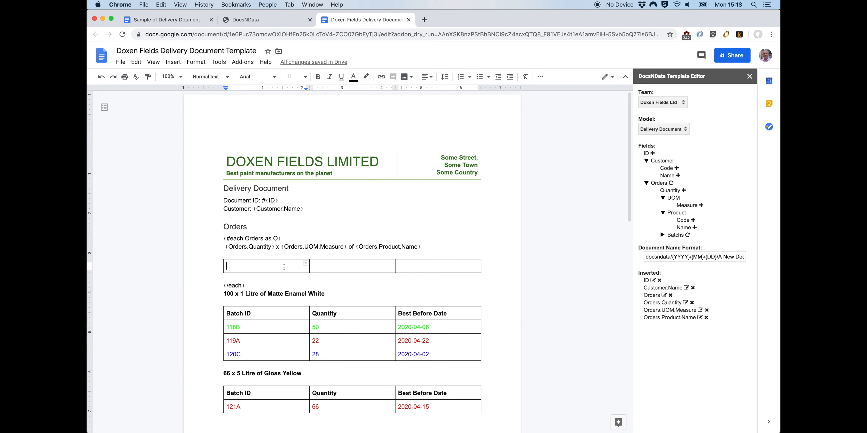
pyautogui.write('Batch ID\tQuantity\tBest Before Date')
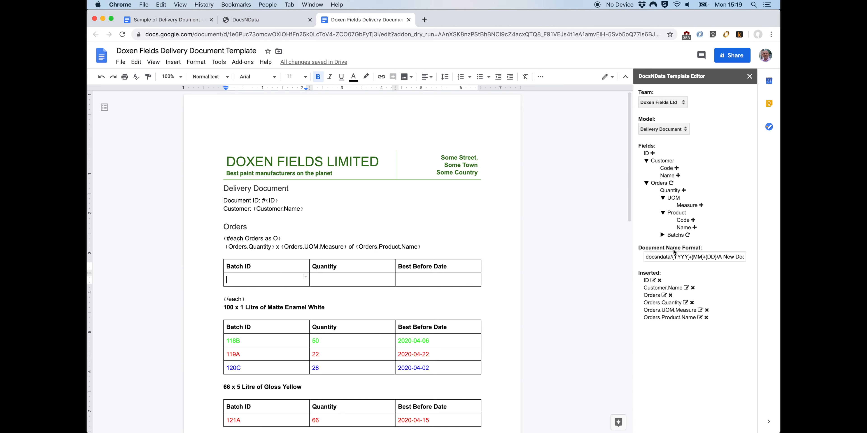
# - Insert the Batchs each loop in the row below the table headers and add an empty row beneath it
pyautogui.click(688, 235)
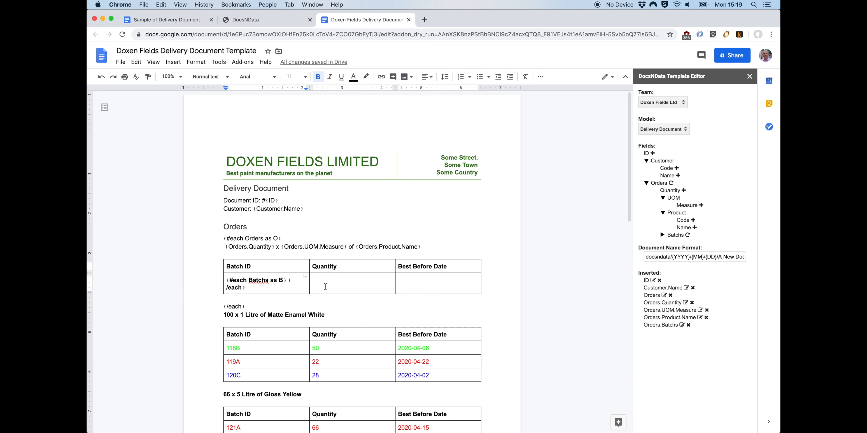
pyautogui.press('Tab')
pyautogui.press('Tab')
pyautogui.press('Tab')
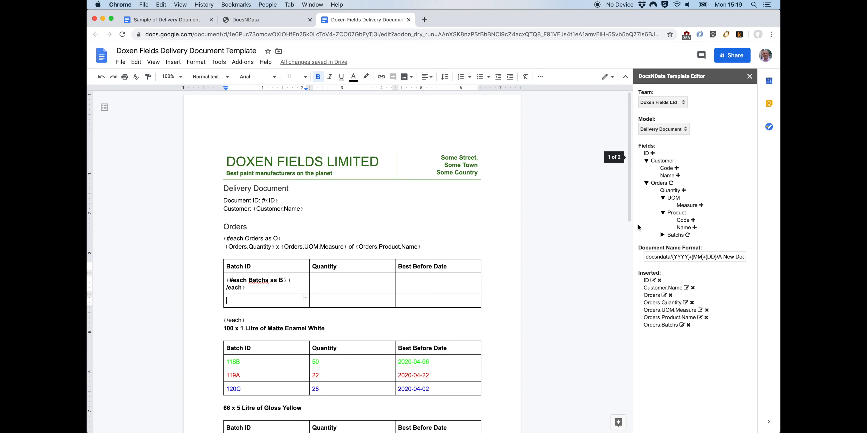
# - Fill the new row's Batch ID cell with the Batchs Batch ID field followed by the Batch Letter's Letter field
pyautogui.click(663, 235)
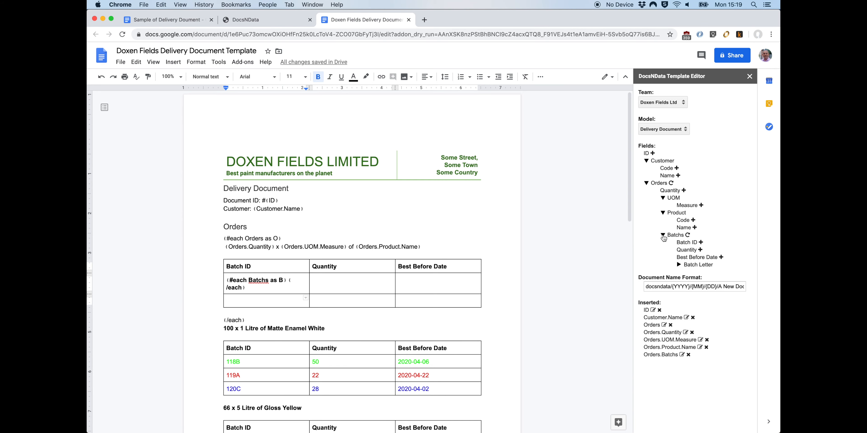
pyautogui.click(701, 242)
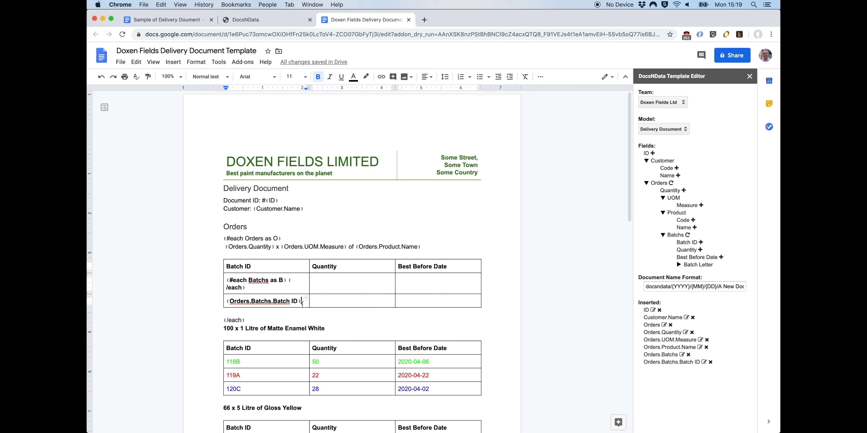
pyautogui.click(679, 265)
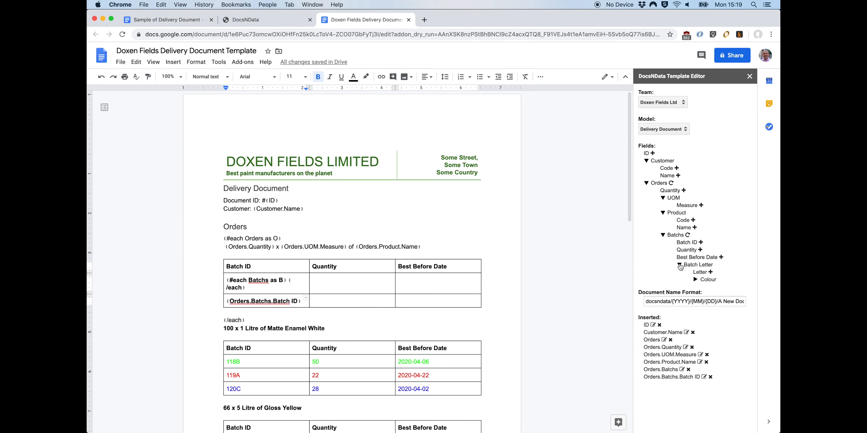
pyautogui.click(710, 272)
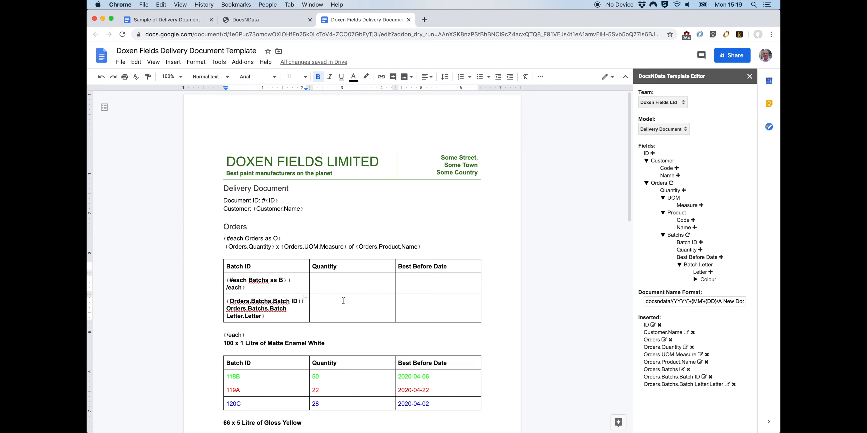
# - Insert the Batchs Quantity and Best Before Date fields into their matching columns of the same row
pyautogui.click(343, 301)
pyautogui.click(700, 250)
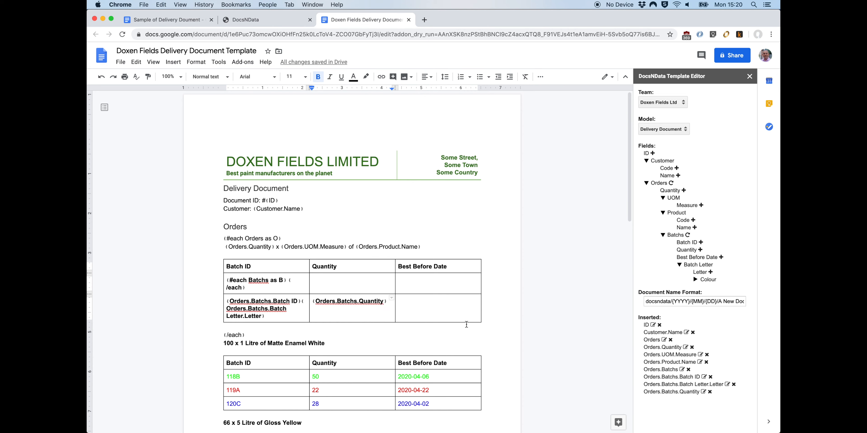
pyautogui.click(401, 303)
pyautogui.click(721, 257)
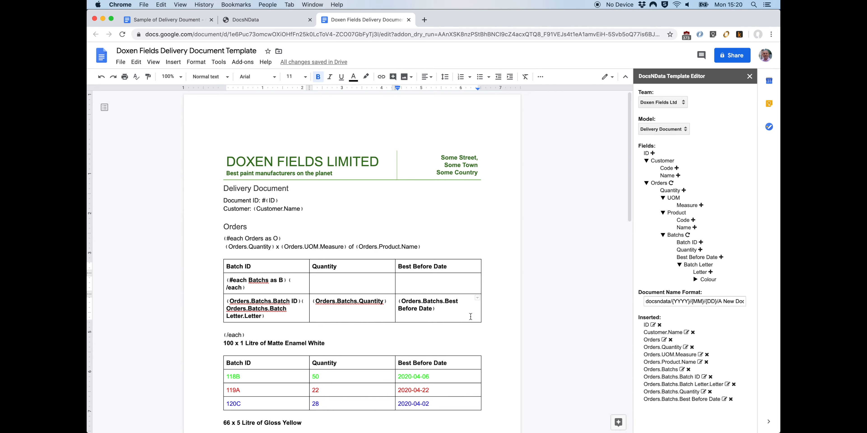
# - Add a final table row and move the Batchs loop's closing {/each} tag into its first cell
pyautogui.press('Tab')
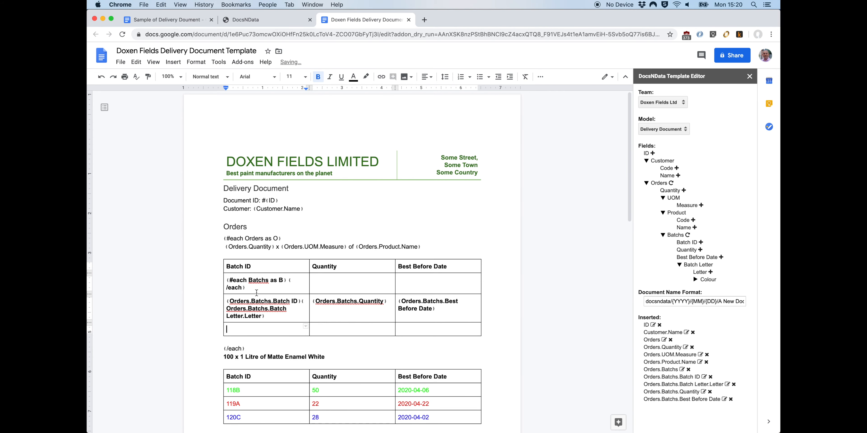
pyautogui.click(256, 291)
pyautogui.hotkey('shift', 'Left')
pyautogui.hotkey('shift', 'Left')
pyautogui.hotkey('shift', 'Left')
pyautogui.hotkey('shift', 'Left')
pyautogui.hotkey('shift', 'Left')
pyautogui.hotkey('shift', 'Left')
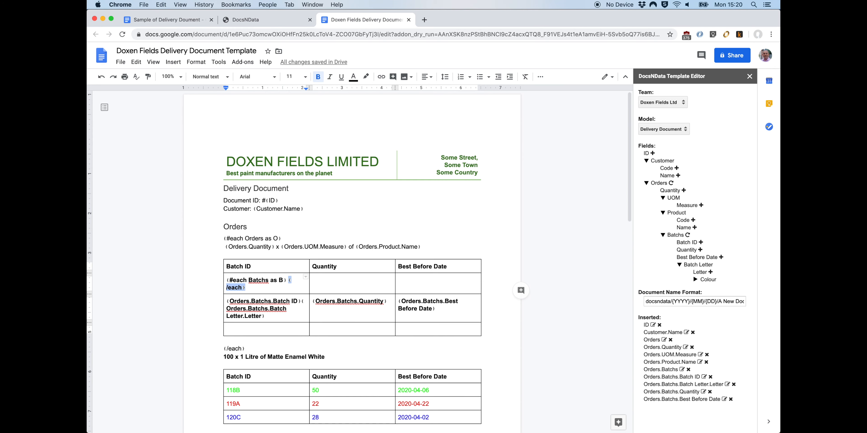
pyautogui.press('BackSpace')
pyautogui.click(230, 324)
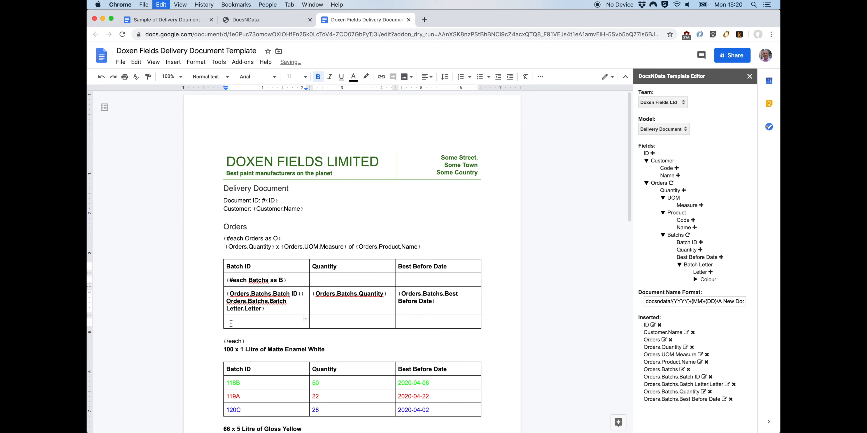
pyautogui.write('{/each}')
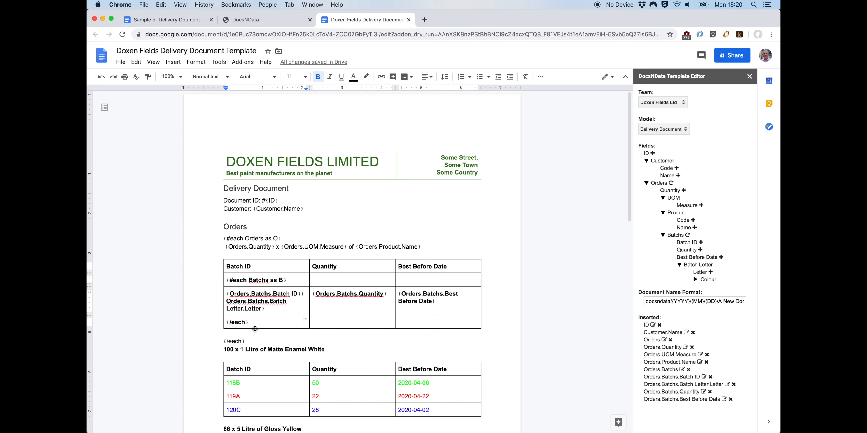
# - Remove bold from the three rows below the table headers and delete the blank line above the table
pyautogui.moveTo(255, 328); pyautogui.dragTo(438, 280)
pyautogui.press('super+b')
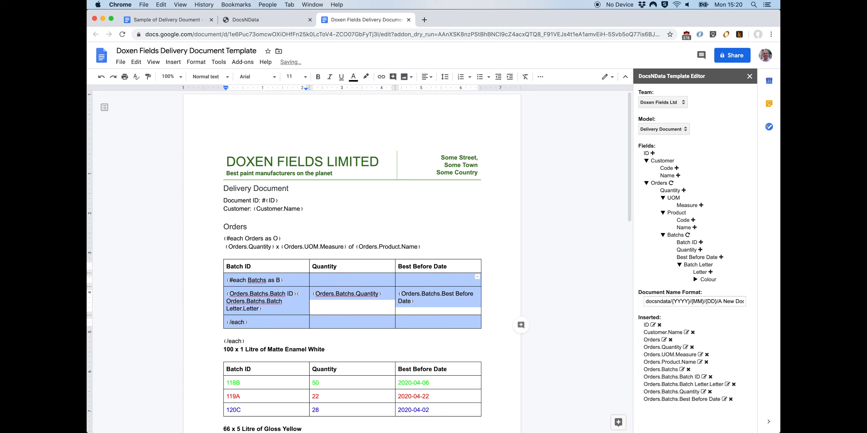
pyautogui.click(240, 333)
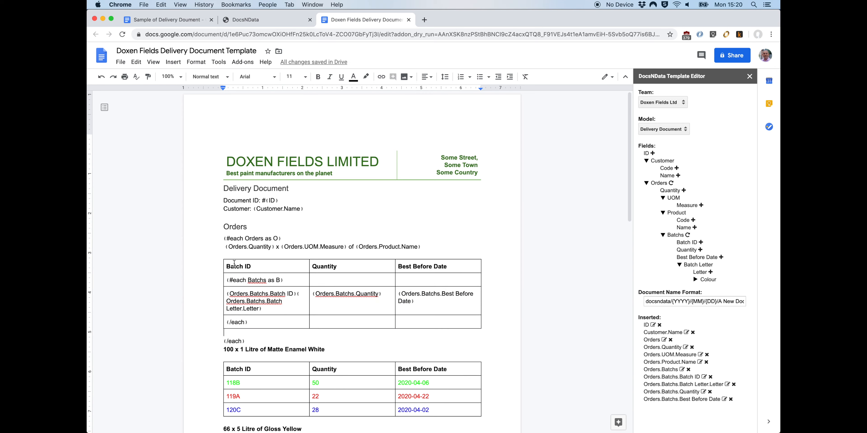
pyautogui.click(230, 253)
pyautogui.press('BackSpace')
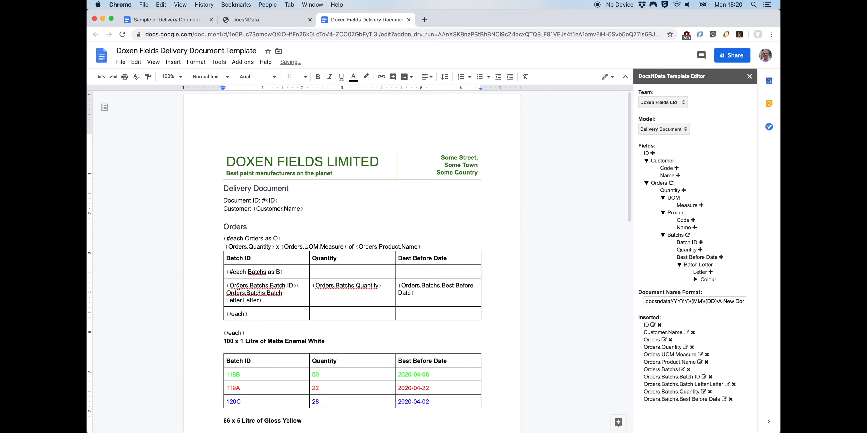
# - Delete both sample orders, Matte Enamel White and Gloss Yellow, together with their batch tables
pyautogui.click(257, 342)
pyautogui.press('super+Left')
pyautogui.hotkey('shift', 'Down')
pyautogui.hotkey('shift', 'Down')
pyautogui.hotkey('shift', 'Down')
pyautogui.hotkey('shift', 'Down')
pyautogui.hotkey('shift', 'Down')
pyautogui.hotkey('shift', 'Down')
pyautogui.hotkey('shift', 'Down')
pyautogui.hotkey('shift', 'Down')
pyautogui.hotkey('shift', 'Down')
pyautogui.hotkey('shift', 'Down')
pyautogui.hotkey('shift', 'Down')
pyautogui.hotkey('shift', 'Down')
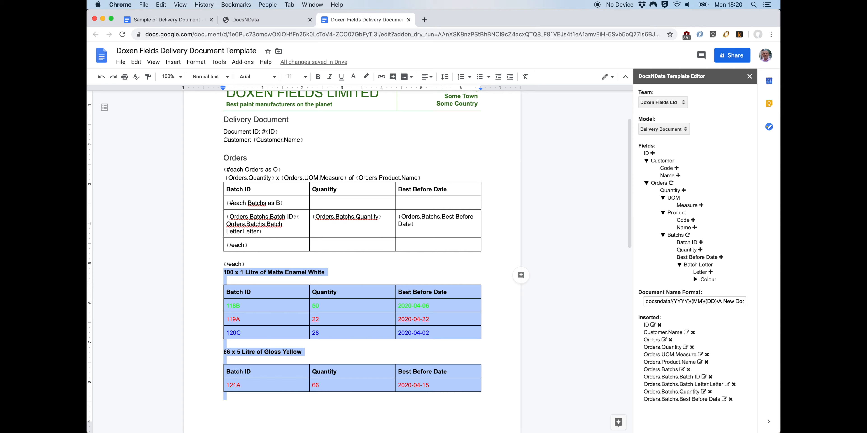
pyautogui.press('BackSpace')
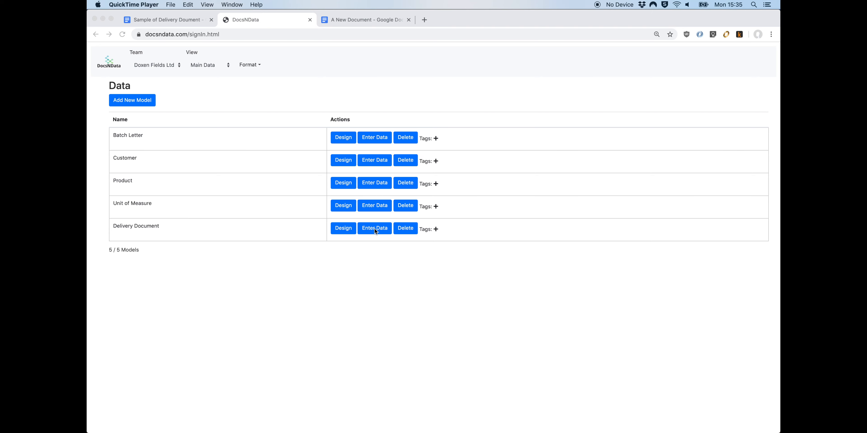
# - Switch to DocsNData and open data entry for the Delivery Document model
pyautogui.click(375, 229)
pyautogui.click(375, 229)
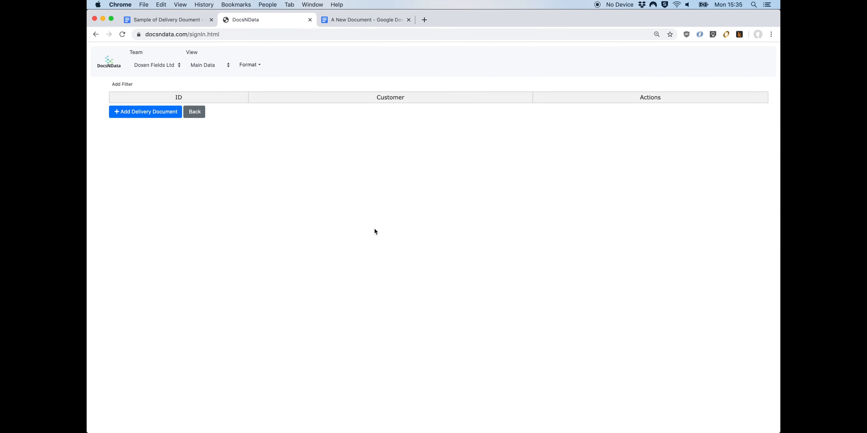
# - Add a new delivery document record and set its customer to Acme Painting Limited
pyautogui.click(170, 112)
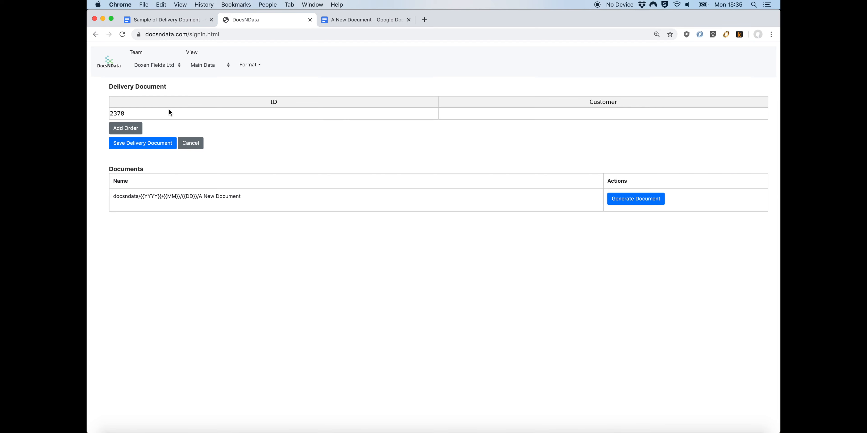
pyautogui.click(493, 114)
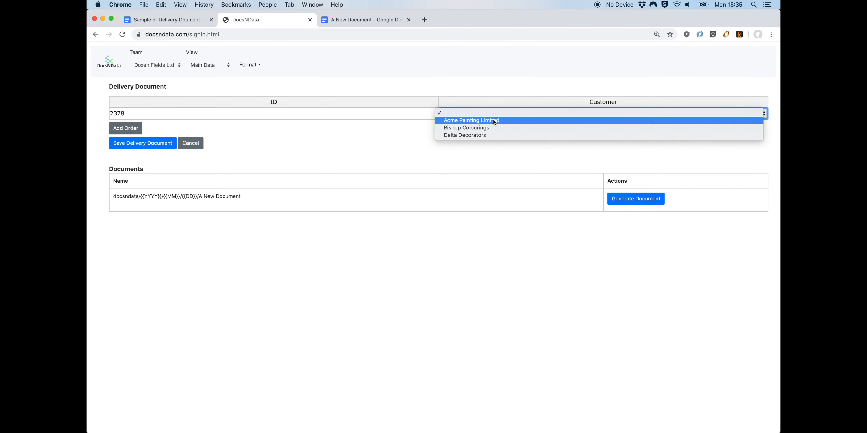
pyautogui.click(494, 121)
# - Add an order with quantity 100, unit of measure 1 Litre and product Matte Enamel White
pyautogui.click(121, 131)
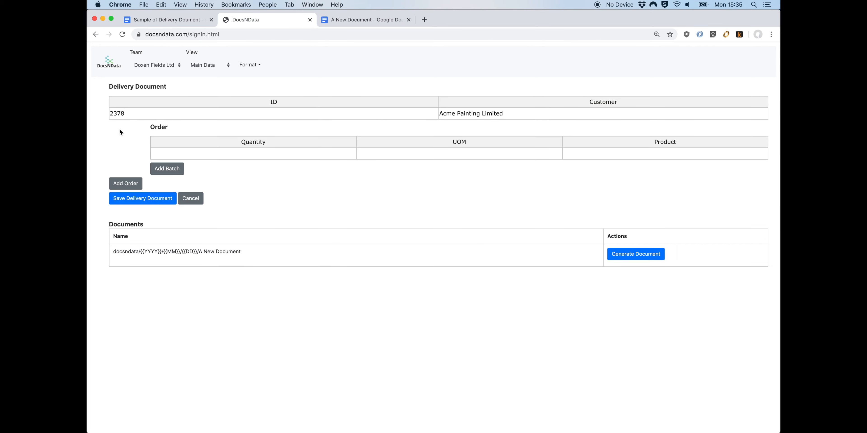
pyautogui.click(166, 151)
pyautogui.write('100')
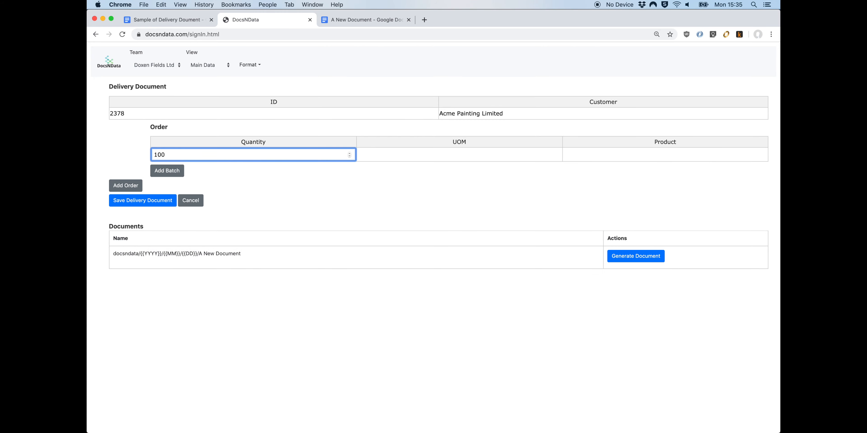
pyautogui.press('Tab')
pyautogui.click(377, 154)
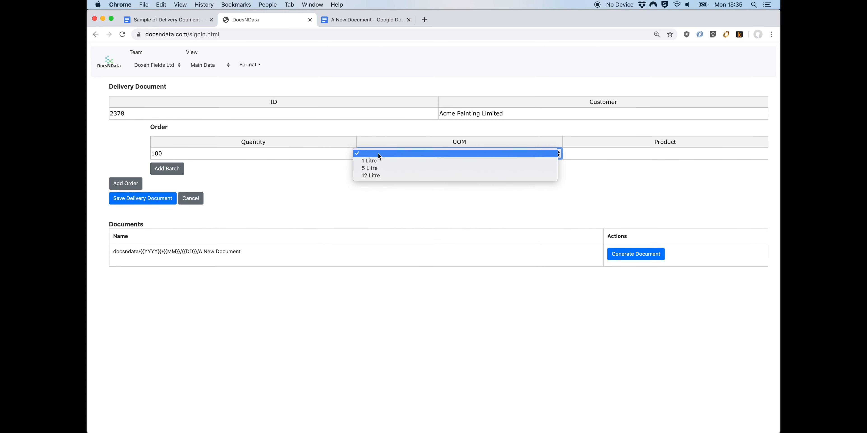
pyautogui.click(378, 161)
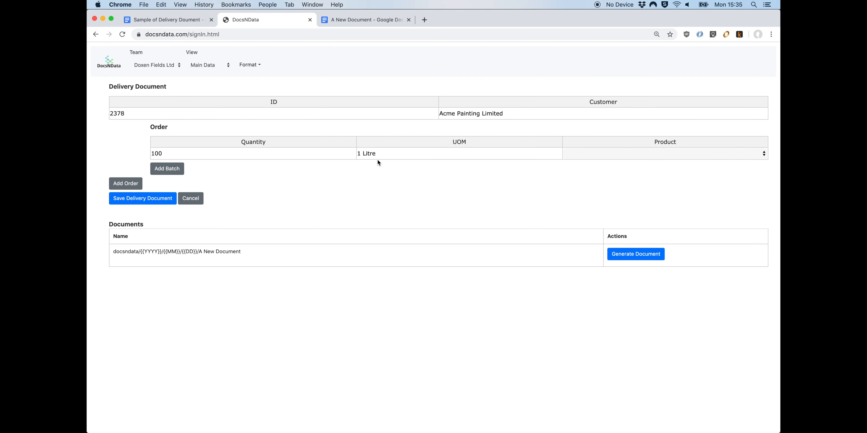
pyautogui.click(594, 154)
pyautogui.click(594, 159)
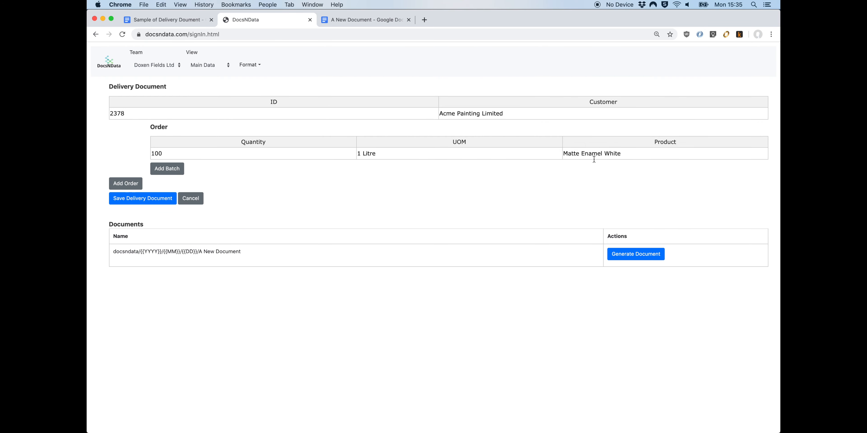
# - Add a second order with quantity 66, unit of measure 5 Litre and product Gloss Yellow
pyautogui.click(125, 184)
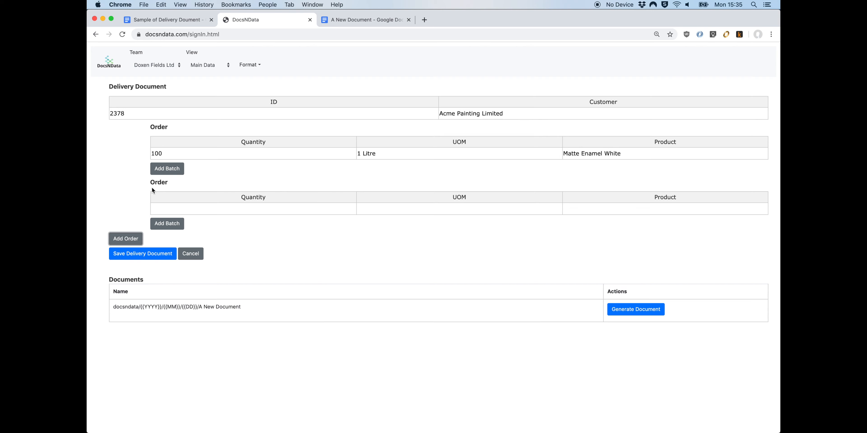
pyautogui.click(173, 205)
pyautogui.write('66')
pyautogui.press('Tab')
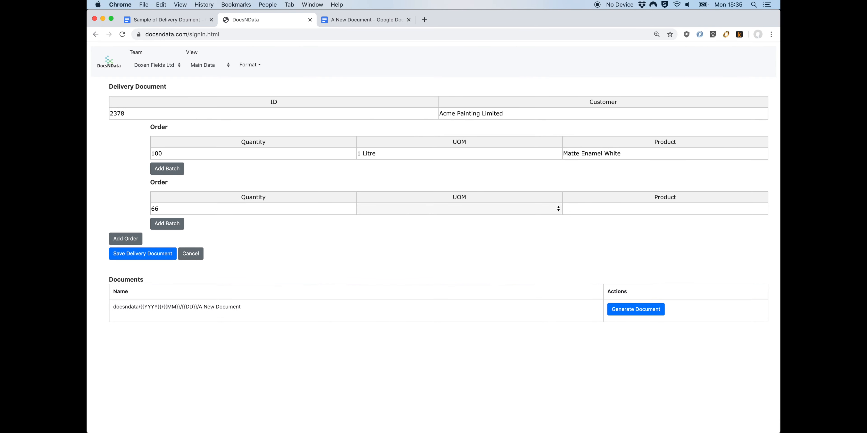
pyautogui.click(367, 210)
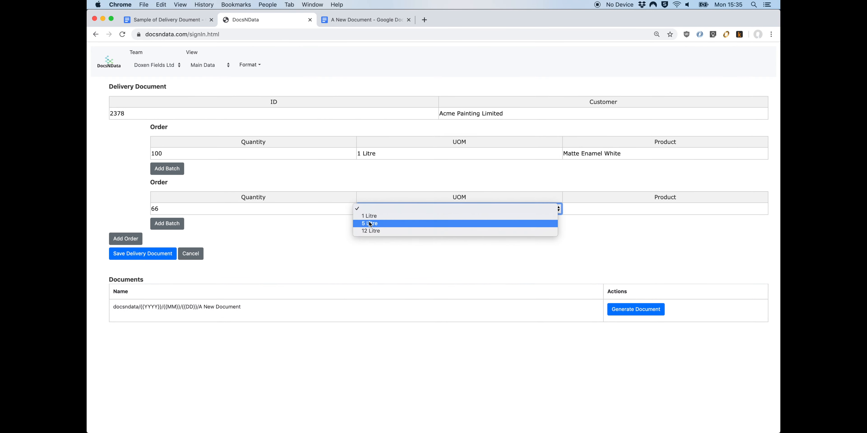
pyautogui.click(467, 215)
pyautogui.click(585, 211)
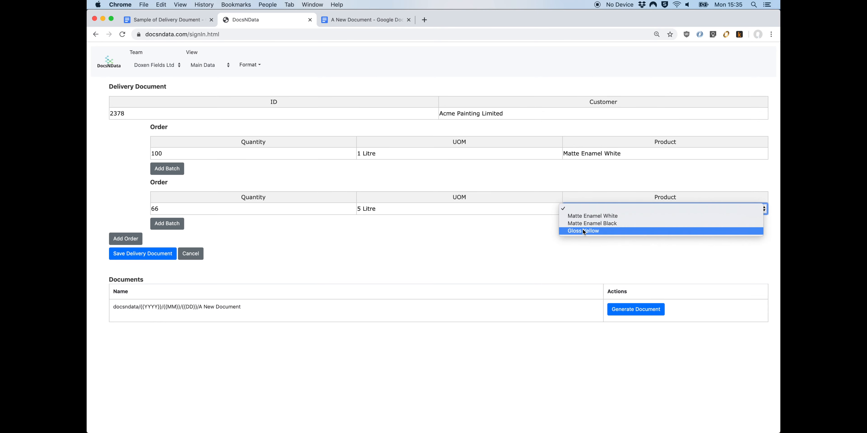
pyautogui.click(582, 230)
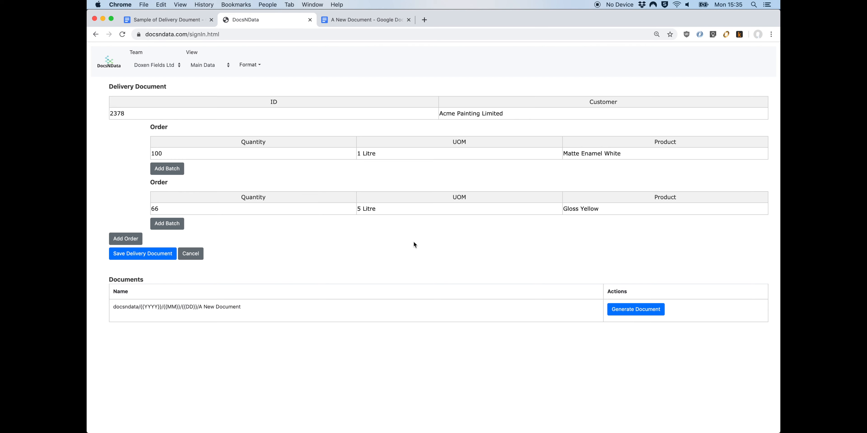
# - Add a batch to the Matte Enamel White order with ID 181, letter A, quantity 50 and best before date 2020/04/23
pyautogui.click(172, 170)
pyautogui.click(208, 191)
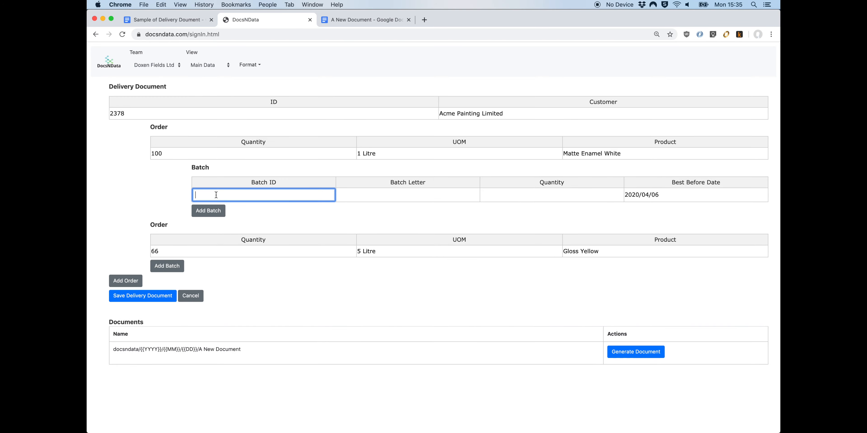
pyautogui.write('181')
pyautogui.click(385, 195)
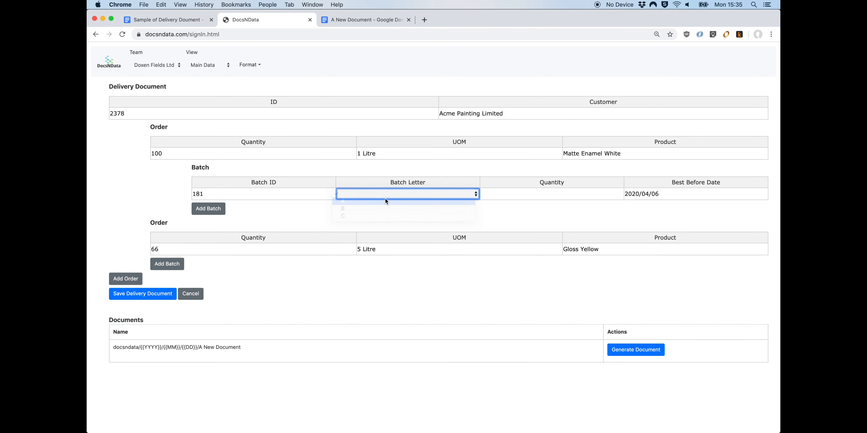
pyautogui.write('A')
pyautogui.press('Tab')
pyautogui.write('50')
pyautogui.click(658, 195)
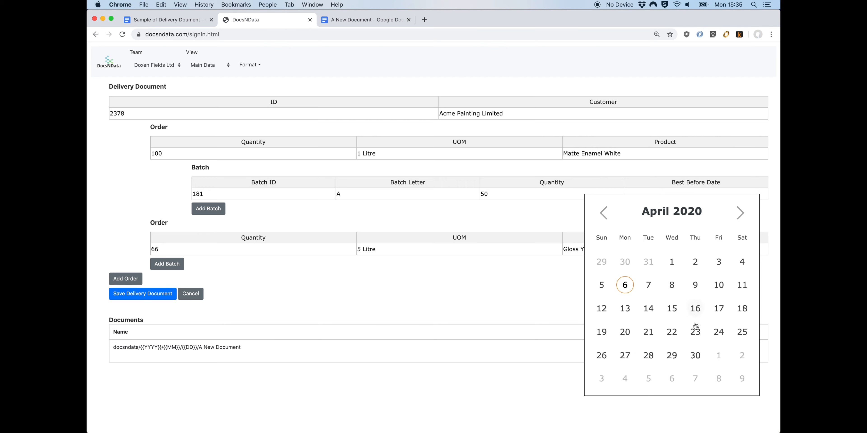
pyautogui.click(691, 329)
# - Add a second batch to the Matte Enamel White order with ID 182, letter B, quantity 40 and best before date 2020/04/24
pyautogui.click(208, 209)
pyautogui.click(208, 206)
pyautogui.write('182')
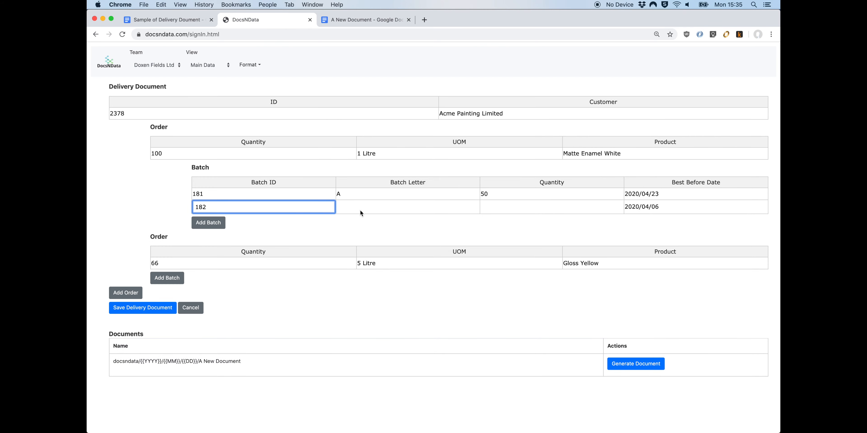
pyautogui.click(360, 210)
pyautogui.press('b')
pyautogui.press('Tab')
pyautogui.write('40')
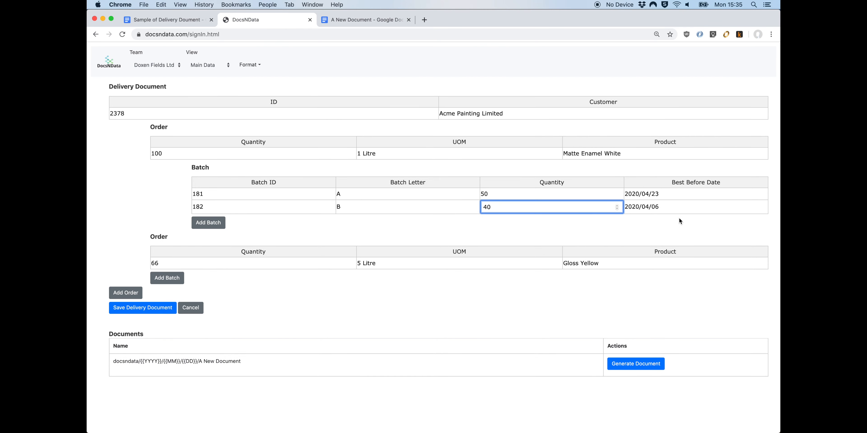
pyautogui.click(670, 209)
pyautogui.click(719, 343)
# - Add a third batch to the Matte Enamel White order with ID 183, letter C, quantity 10 and best before date 2020/04/28
pyautogui.click(216, 220)
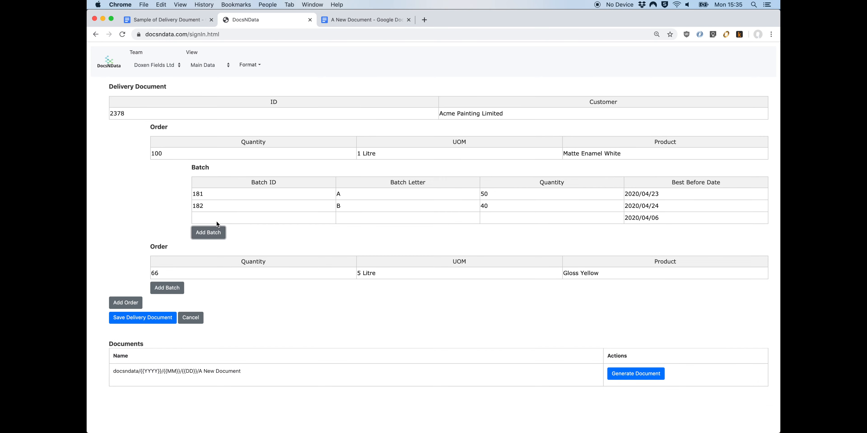
pyautogui.click(216, 219)
pyautogui.write('183')
pyautogui.click(346, 217)
pyautogui.press('c')
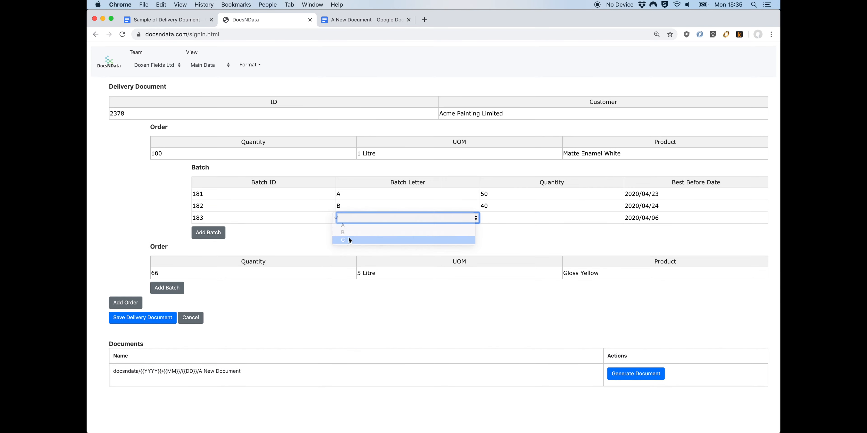
pyautogui.press('Tab')
pyautogui.click(649, 380)
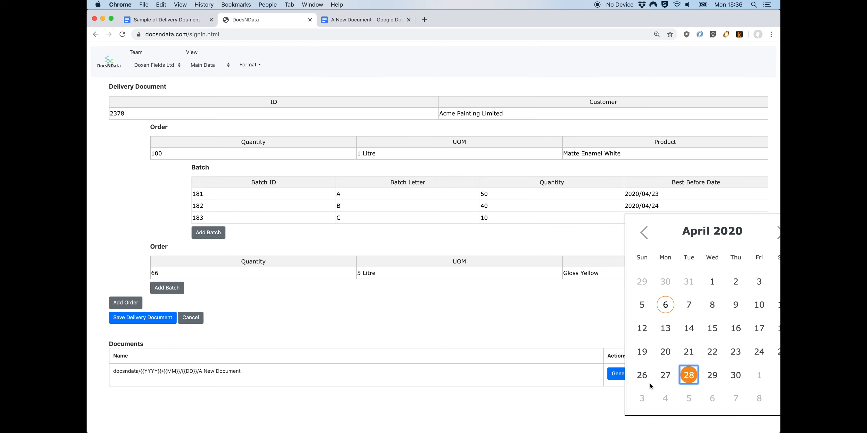
# - Add a batch to the Gloss Yellow order with ID 200, letter C, quantity 66 and best before date 2020/04/20
pyautogui.click(173, 289)
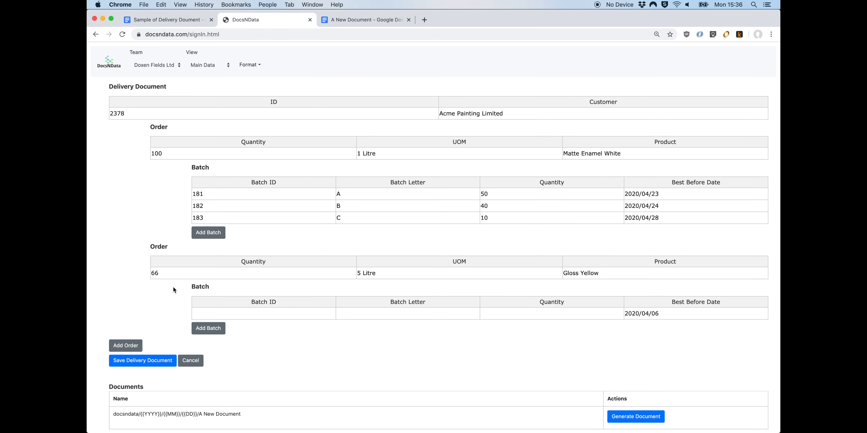
pyautogui.click(207, 313)
pyautogui.write('200')
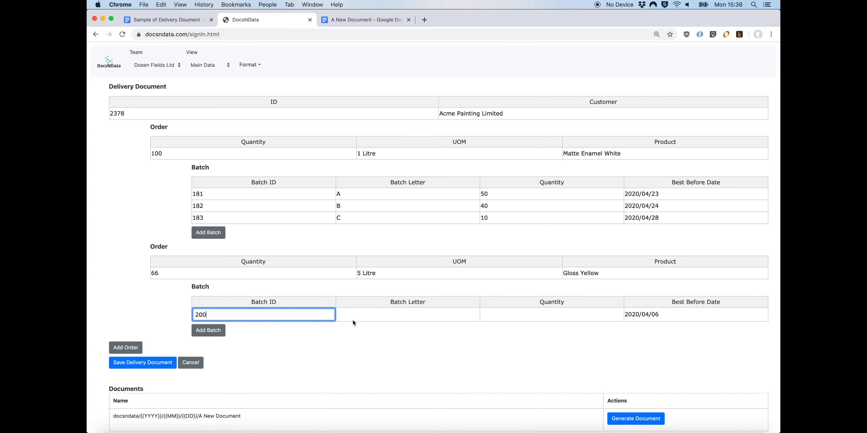
pyautogui.click(353, 315)
pyautogui.click(353, 315)
pyautogui.click(351, 334)
pyautogui.press('Tab')
pyautogui.write('66')
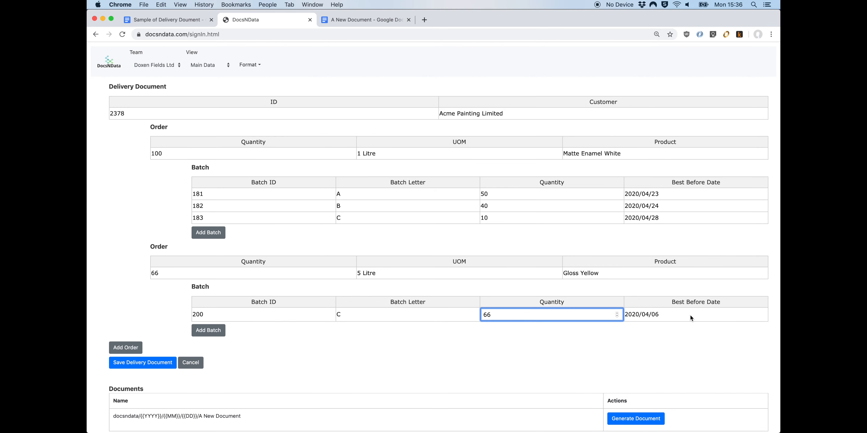
pyautogui.click(690, 315)
pyautogui.scroll(-5, 690, 318)
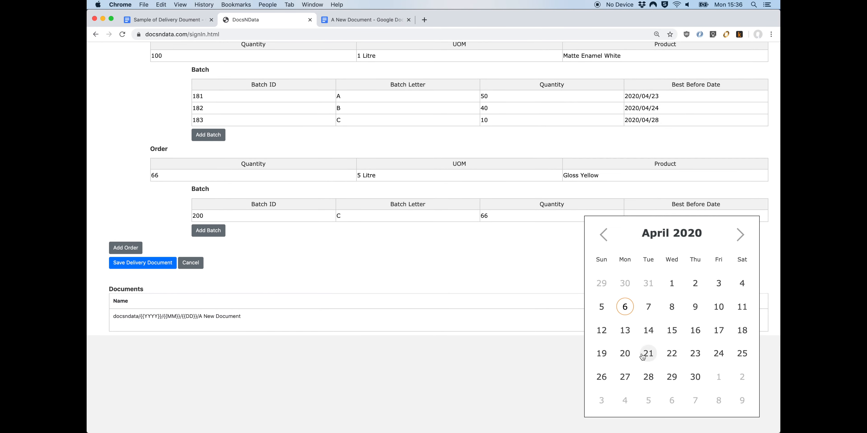
pyautogui.click(625, 353)
# - Generate A New Document from the delivery document data and open it to review its orders and batch tables
pyautogui.click(620, 415)
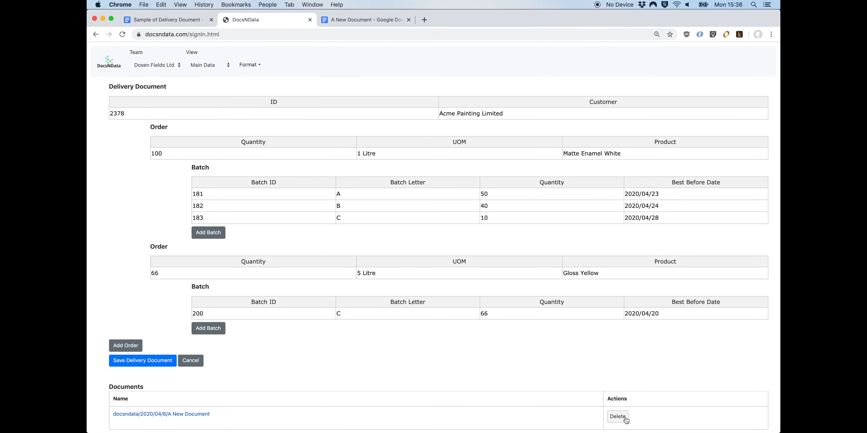
pyautogui.click(178, 415)
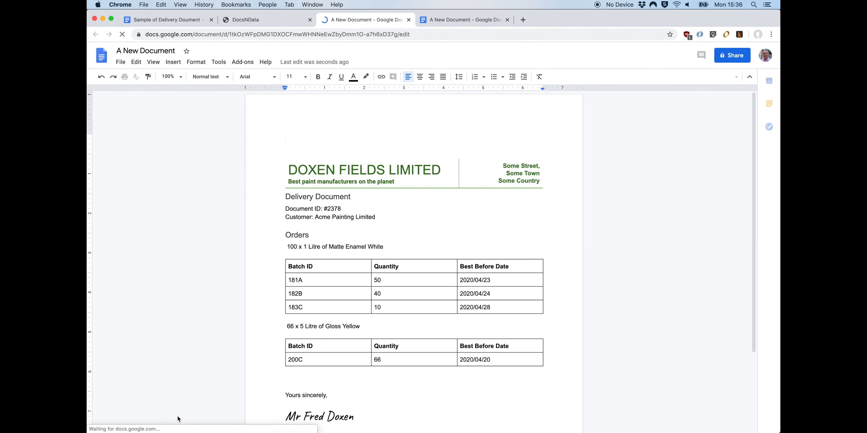
pyautogui.scroll(-3, 183, 370)
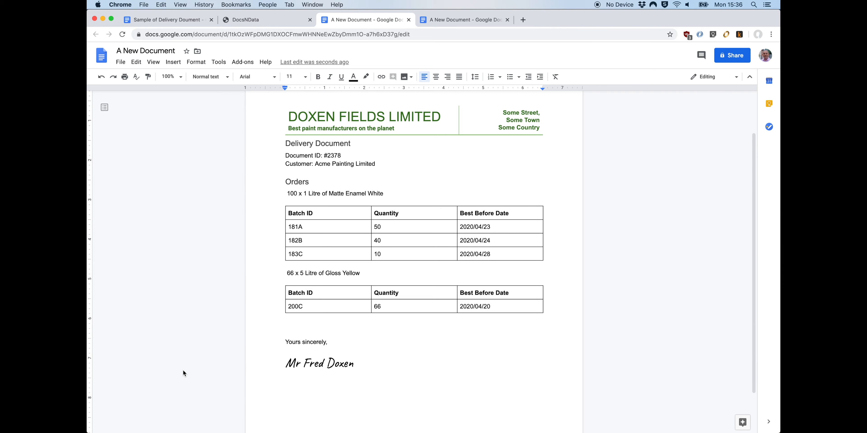
pyautogui.scroll(3, 184, 371)
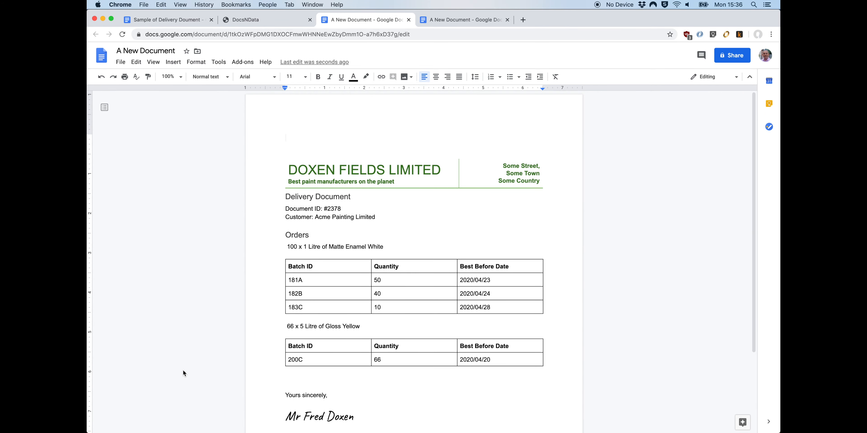
# - Close the generated document and save the delivery document record, returning to the list of models
pyautogui.click(408, 20)
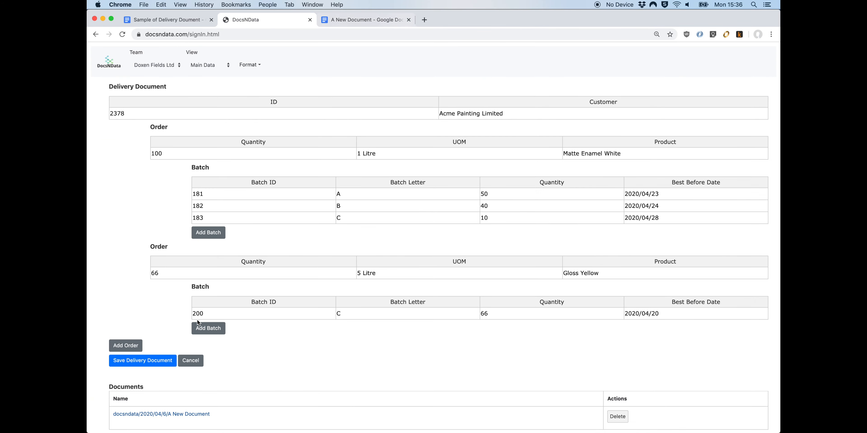
pyautogui.click(167, 360)
pyautogui.click(195, 127)
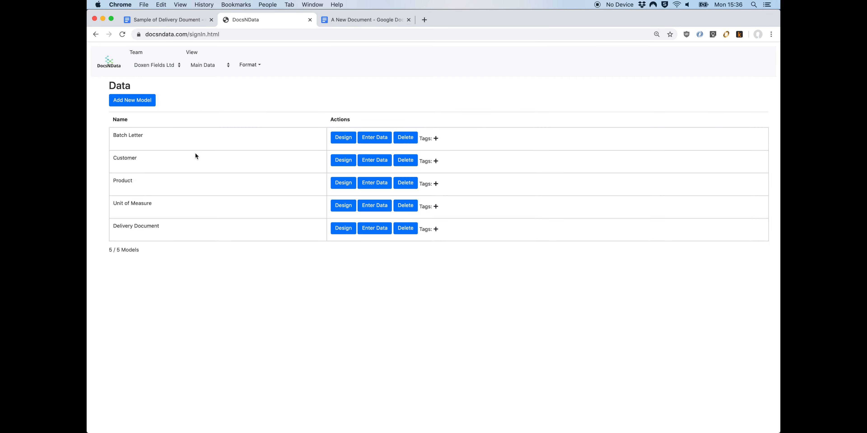
# - In the Delivery Document model's design, set the colour of each Batch to match Batch Letter.Colour
pyautogui.click(337, 233)
pyautogui.click(221, 198)
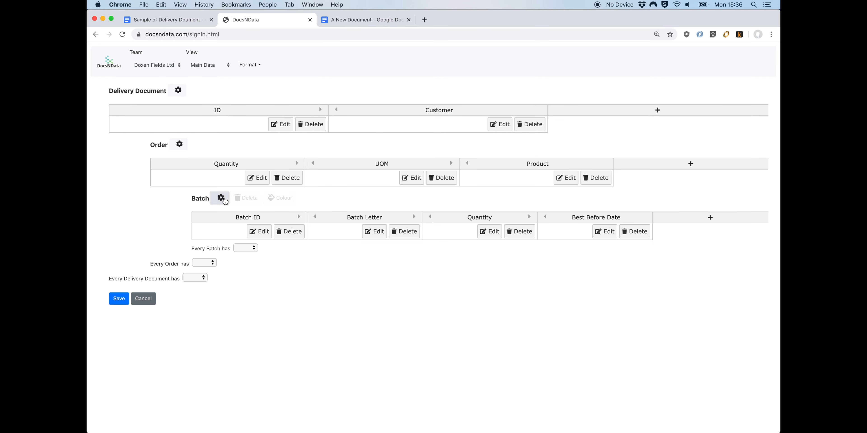
pyautogui.click(285, 198)
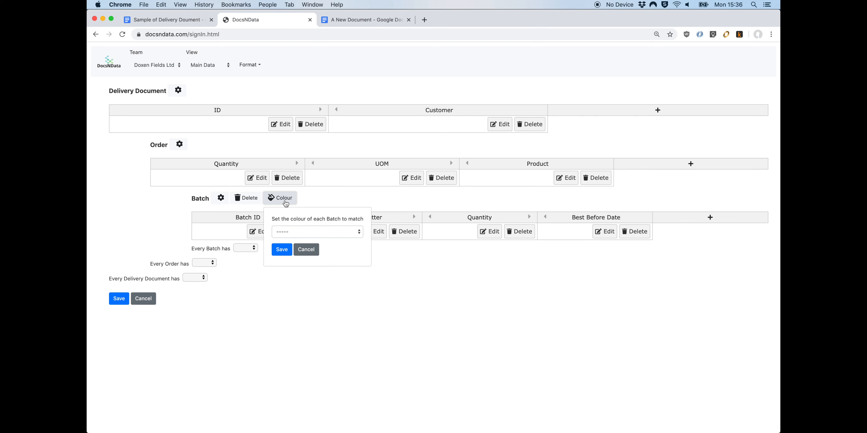
pyautogui.click(294, 235)
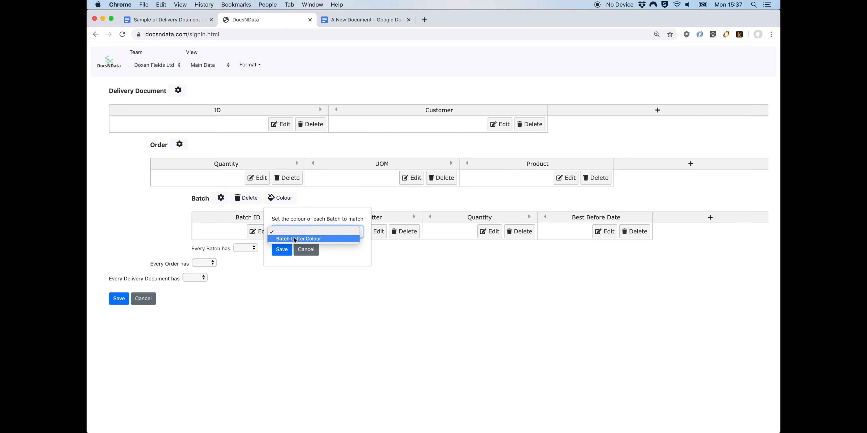
pyautogui.click(295, 239)
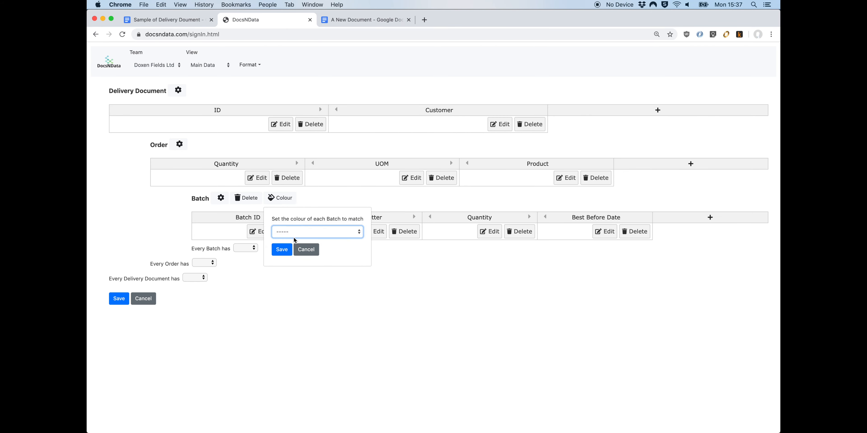
pyautogui.click(282, 249)
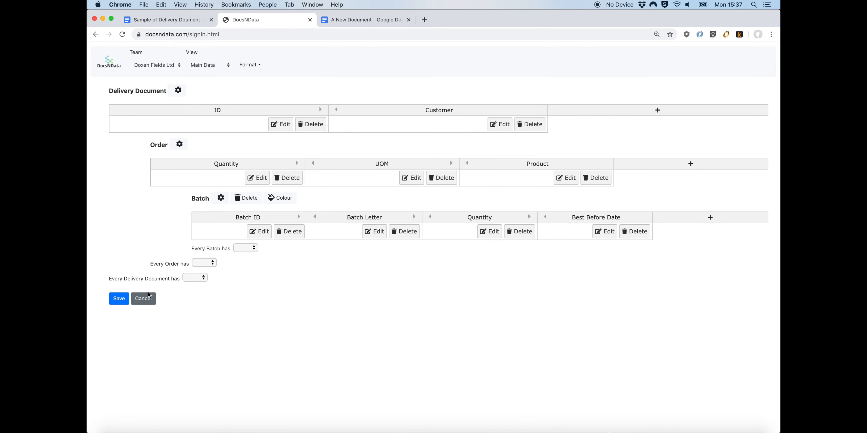
# - Save the Delivery Document model's design and open the Acme Painting Limited record from its entered data
pyautogui.click(119, 299)
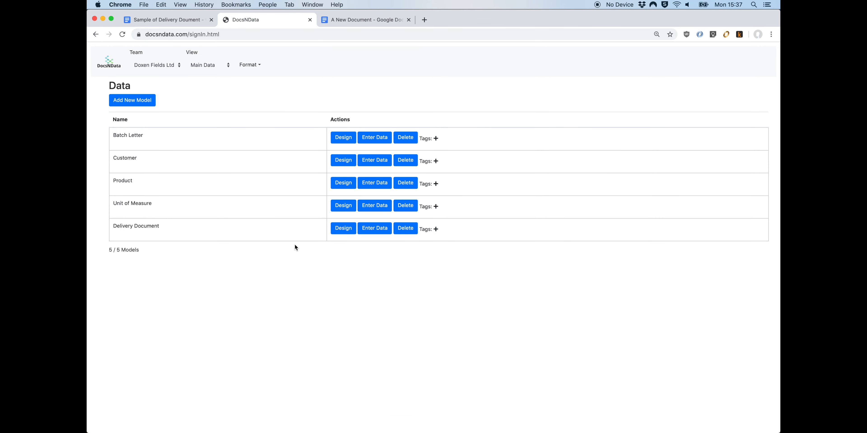
pyautogui.click(374, 228)
pyautogui.click(722, 111)
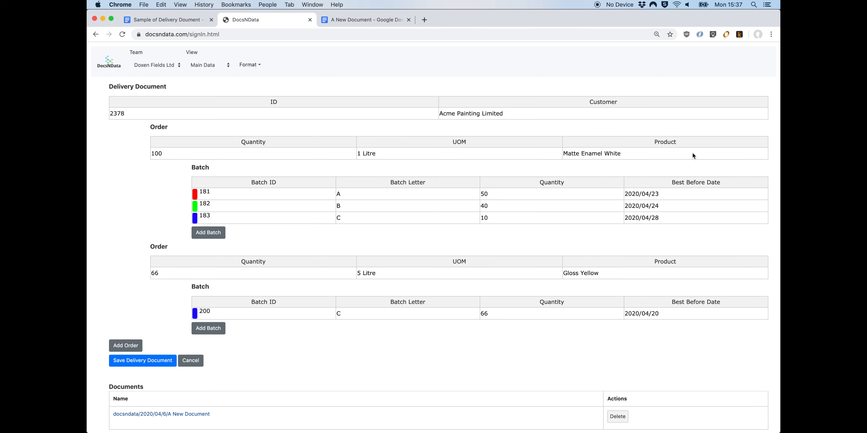
# - Replace the record's existing A New Document with a newly generated one and open it in Google Docs
pyautogui.scroll(-1, 692, 152)
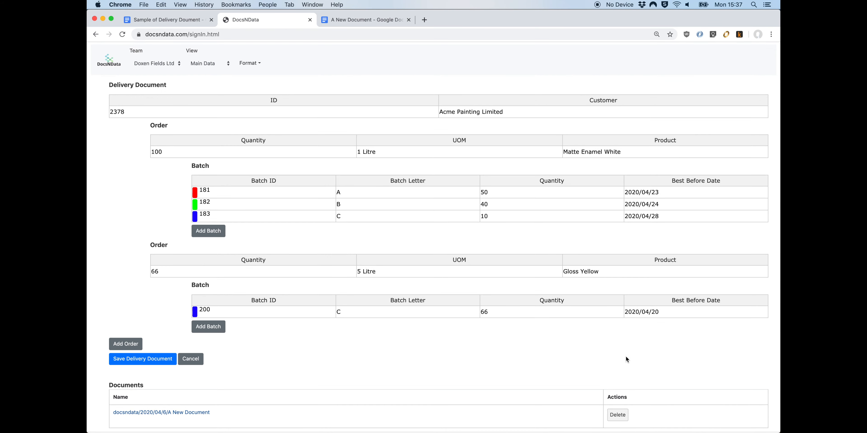
pyautogui.click(617, 420)
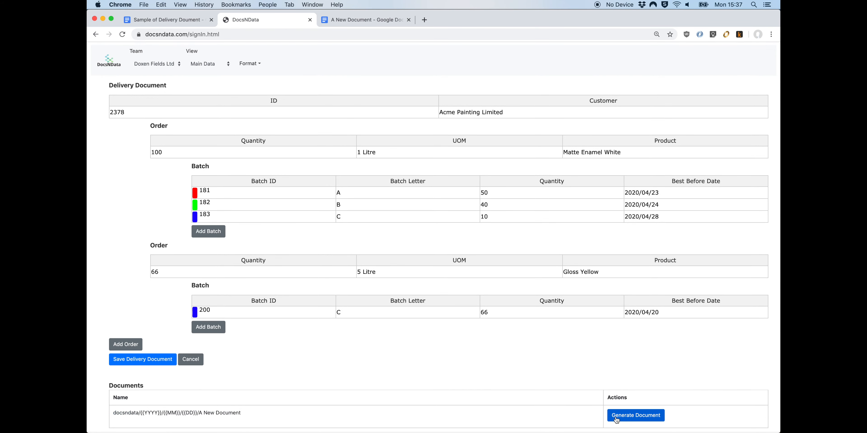
pyautogui.click(616, 419)
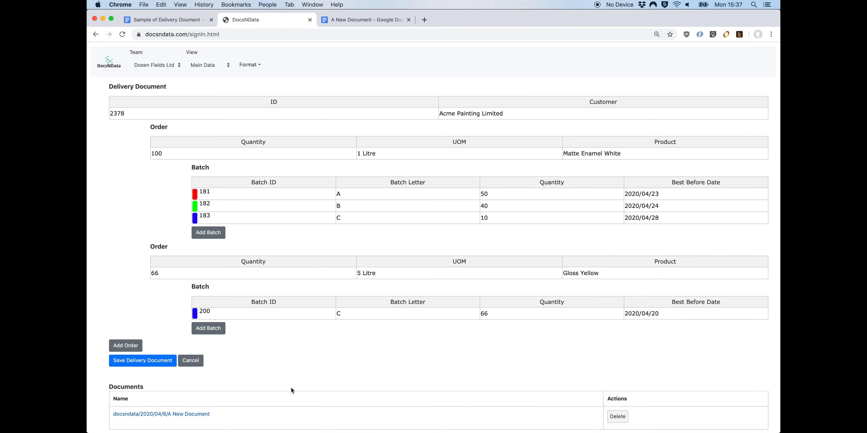
pyautogui.click(197, 414)
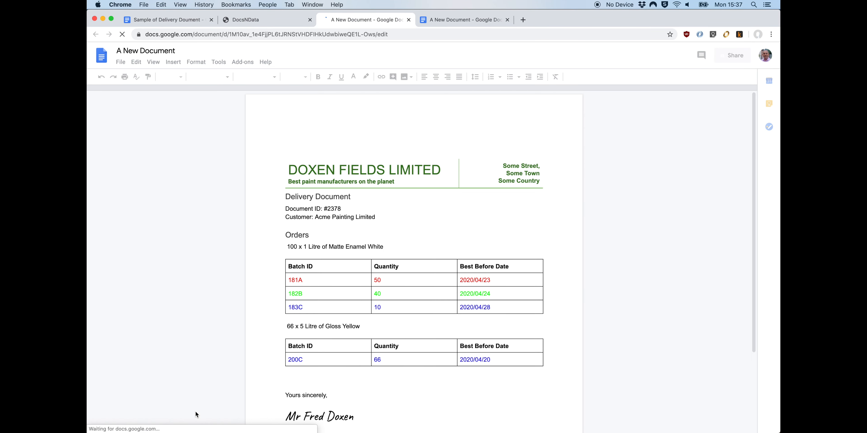